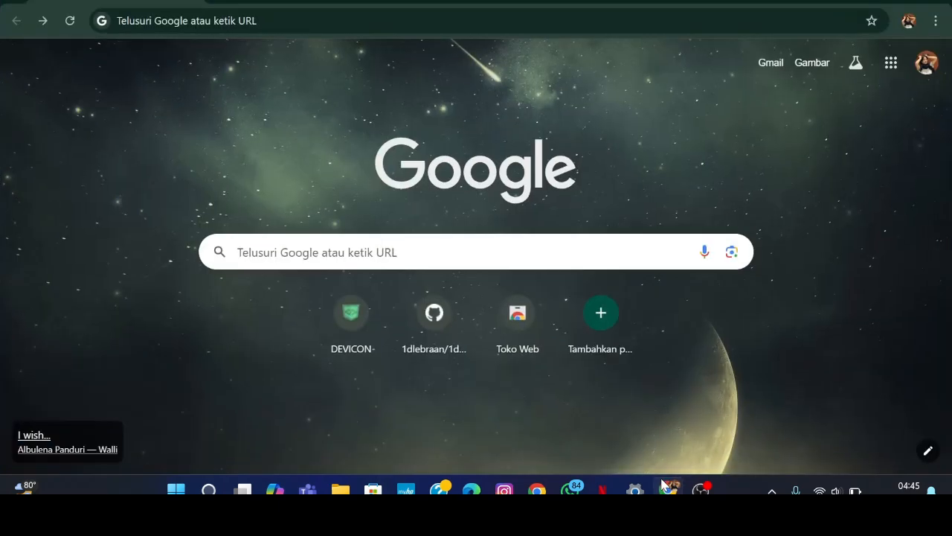
Open a new blank tab in Chrome.
click(487, 308)
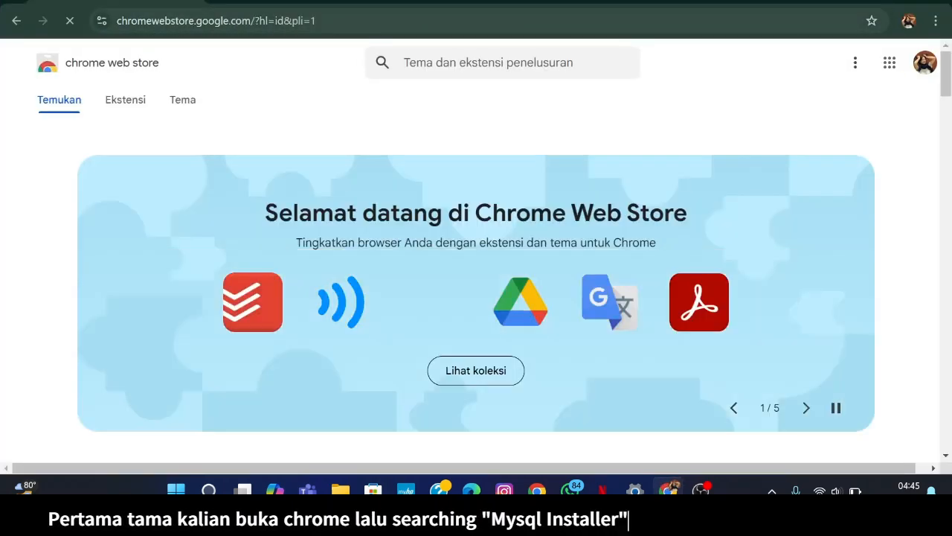
click(217, 20)
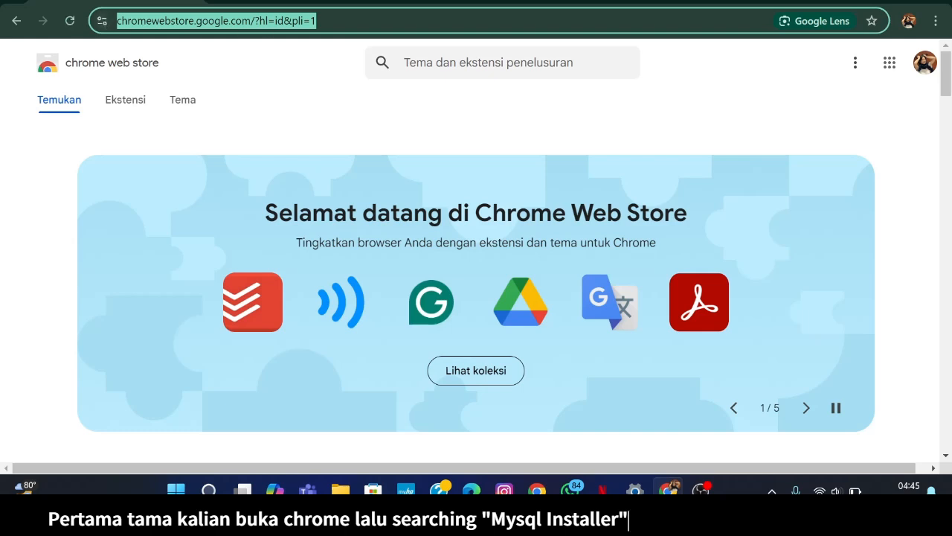
key(ctrl+t)
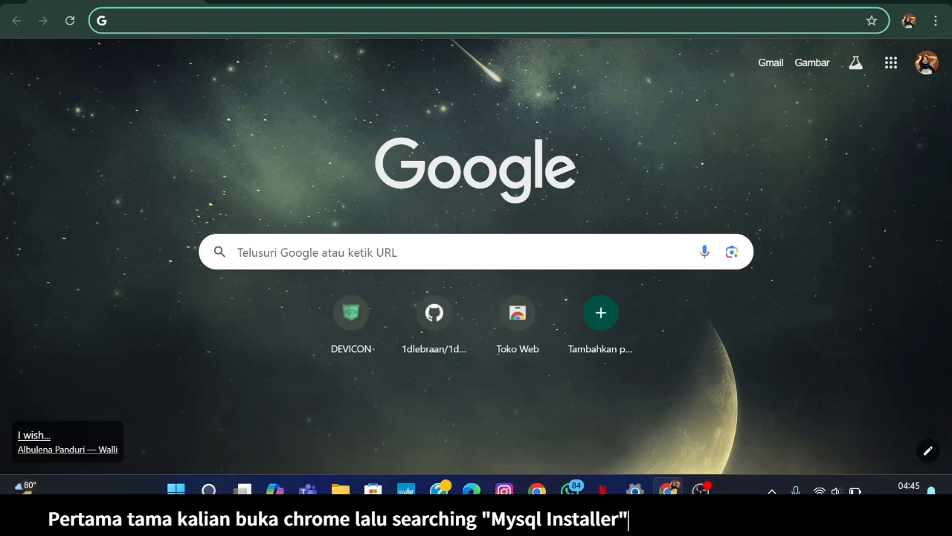
Search Google for 'mysql installer' and scroll through the results.
text(mys)
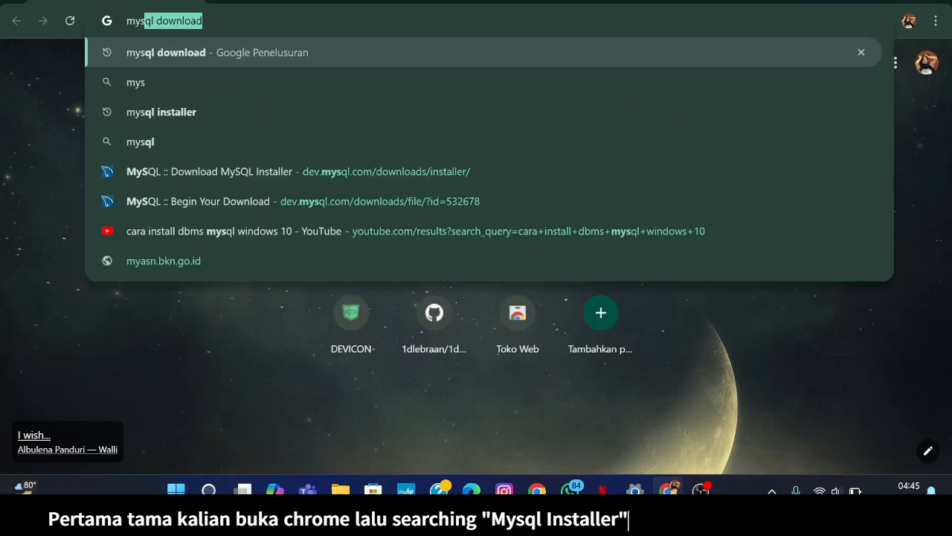
text(w)
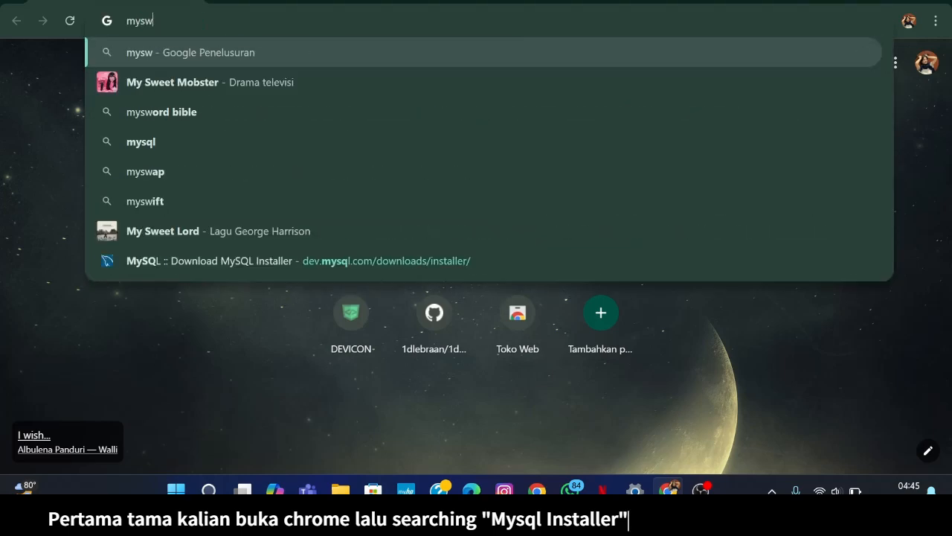
key(BackSpace)
text(q)
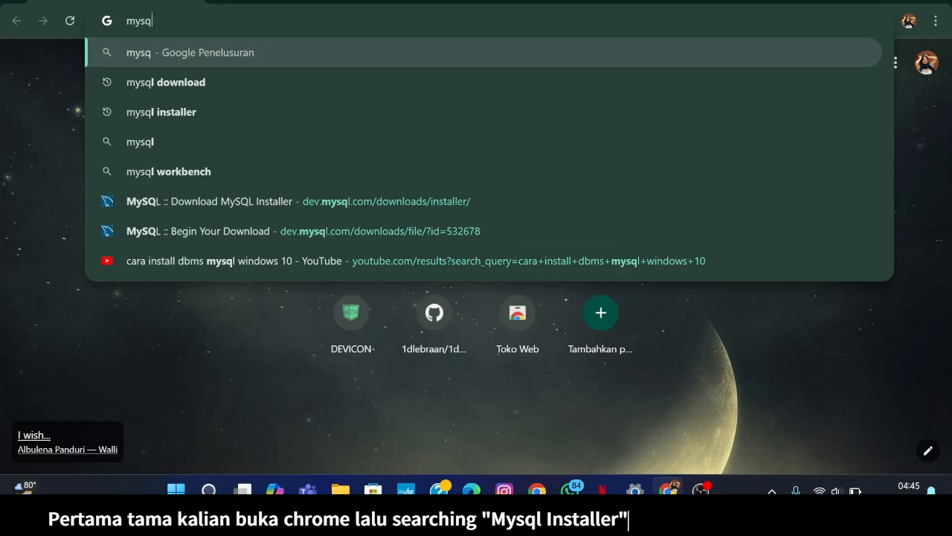
text(l ins)
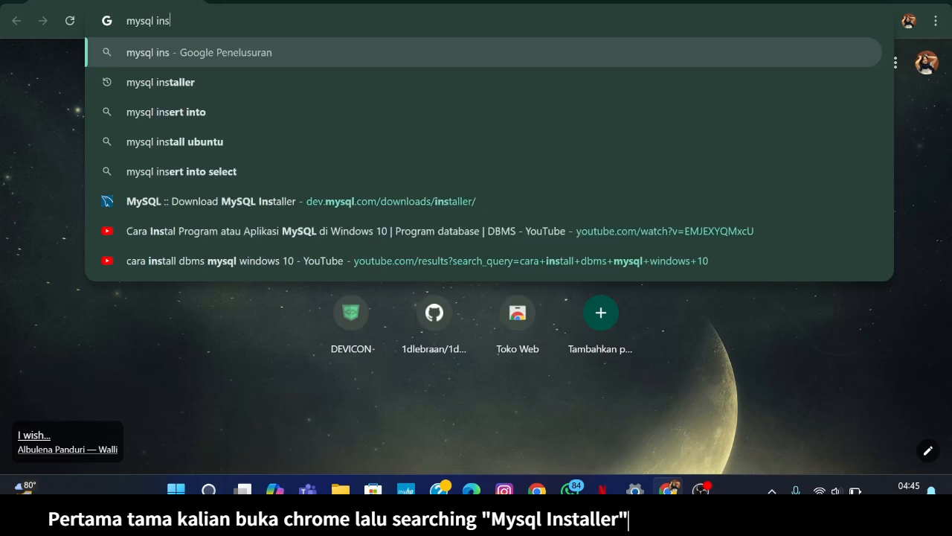
text(tall)
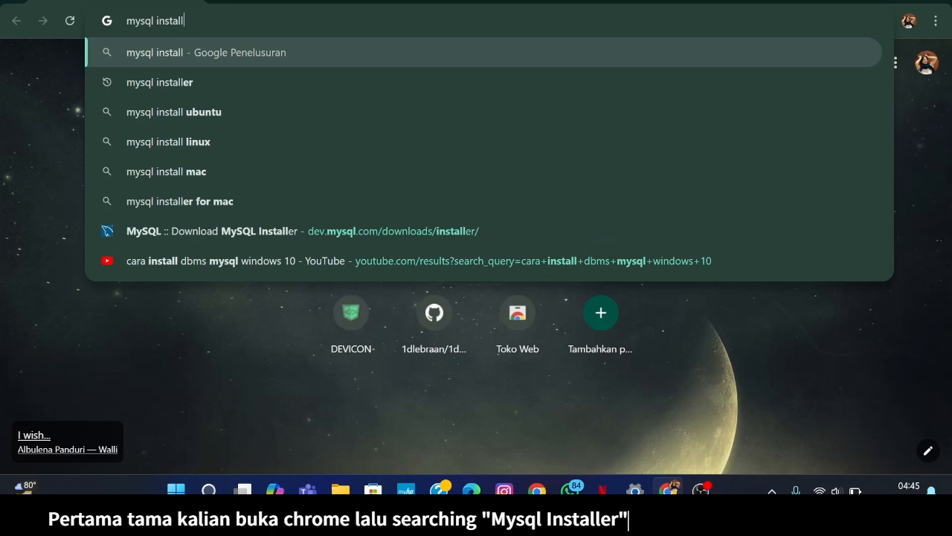
text(er)
key(Return)
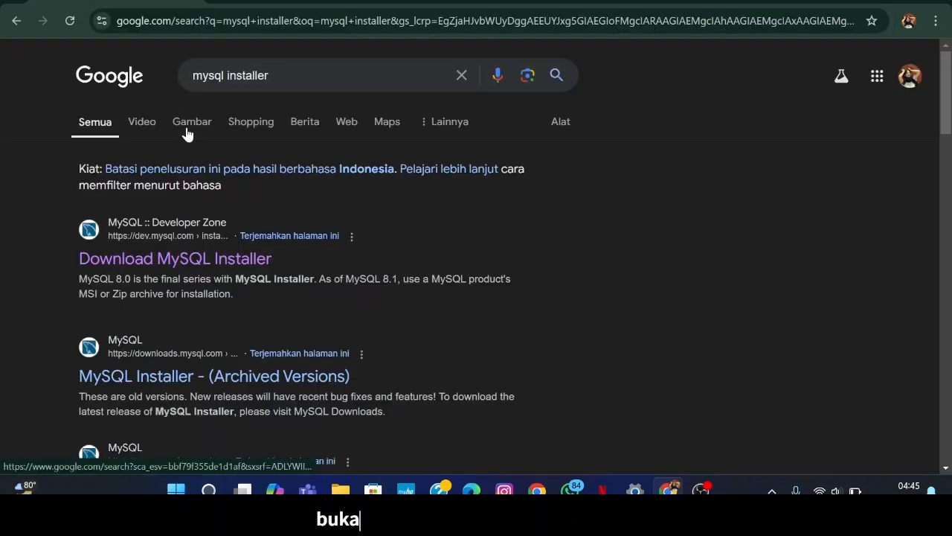
scroll(188, 134, down, 1)
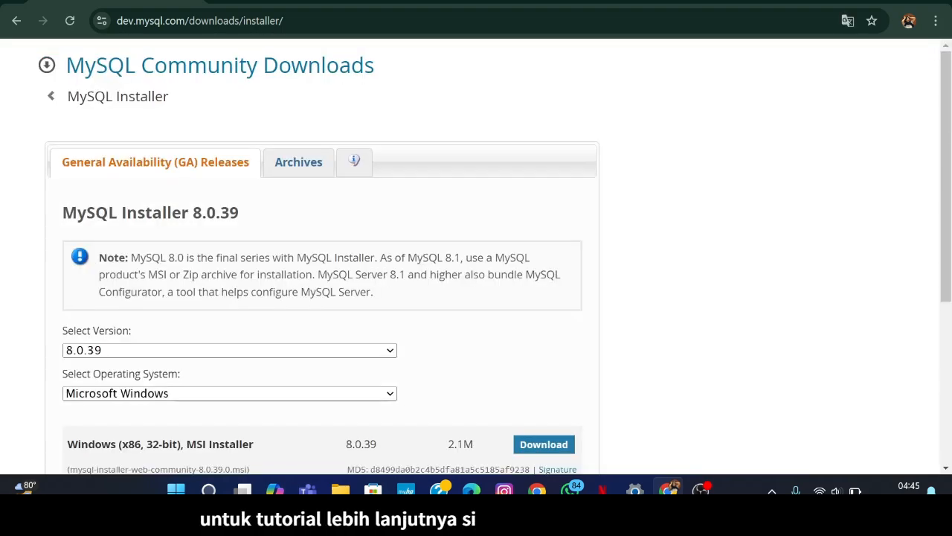
Select Microsoft Windows as the operating system on the MySQL Installer 8.0.39 download page.
scroll(298, 306, down, 3)
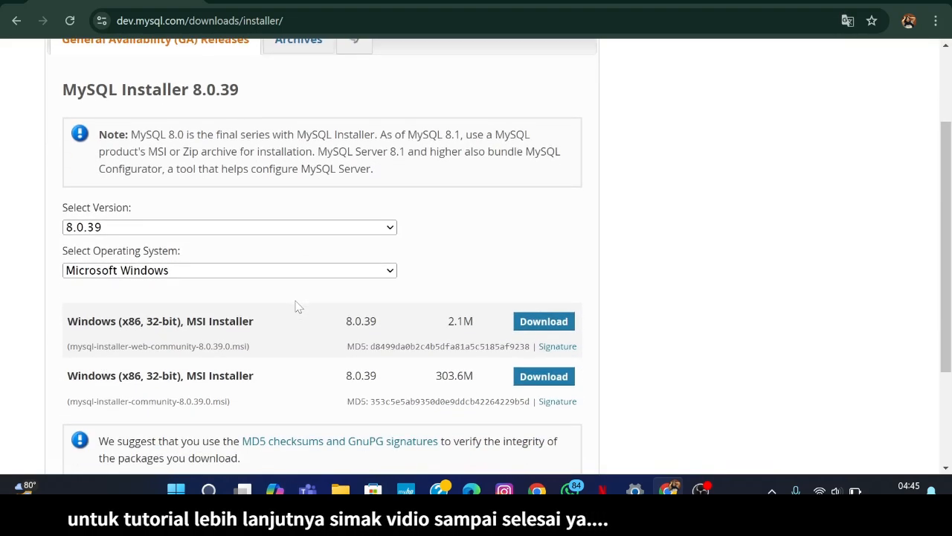
scroll(298, 305, down, 1)
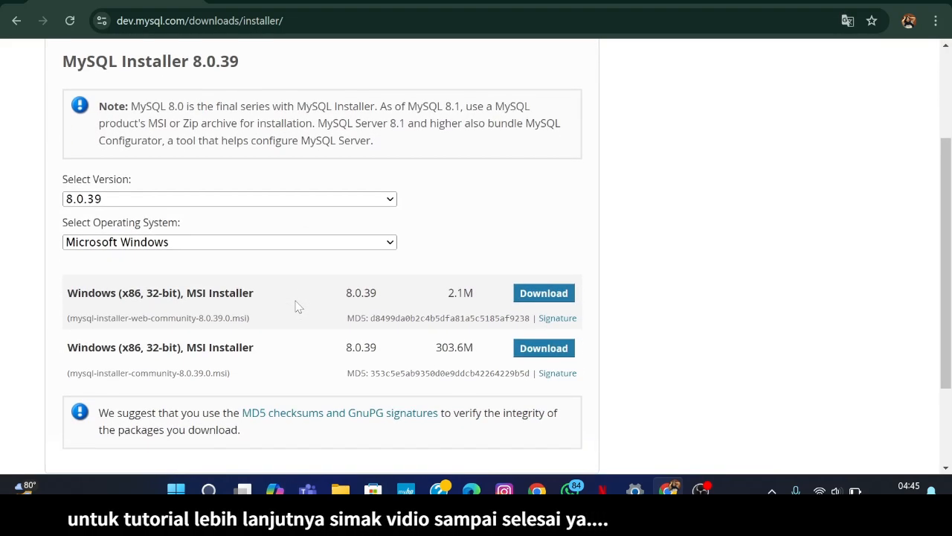
click(308, 241)
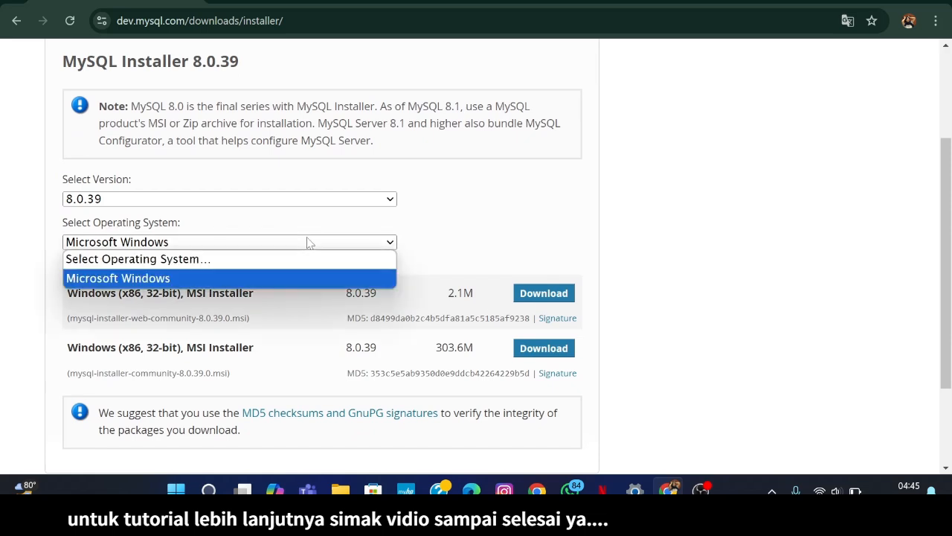
click(261, 262)
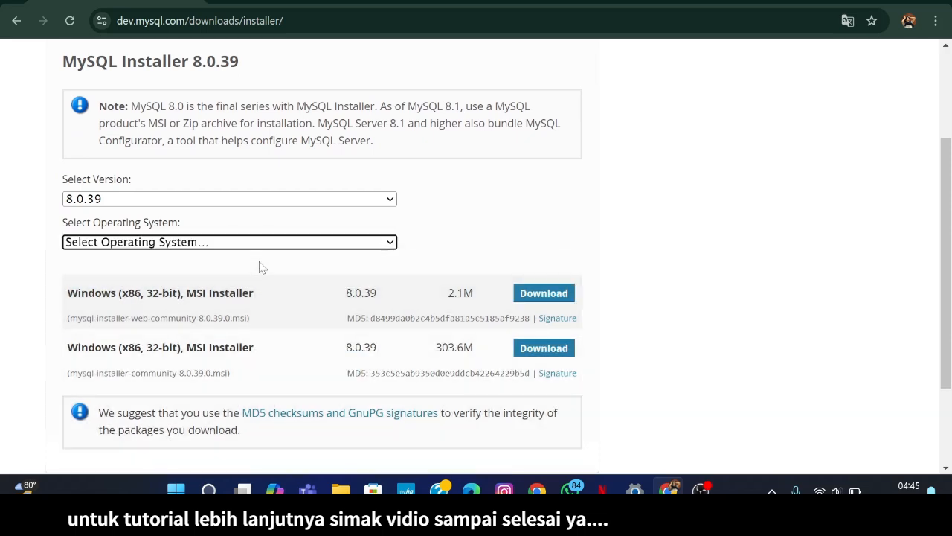
click(269, 242)
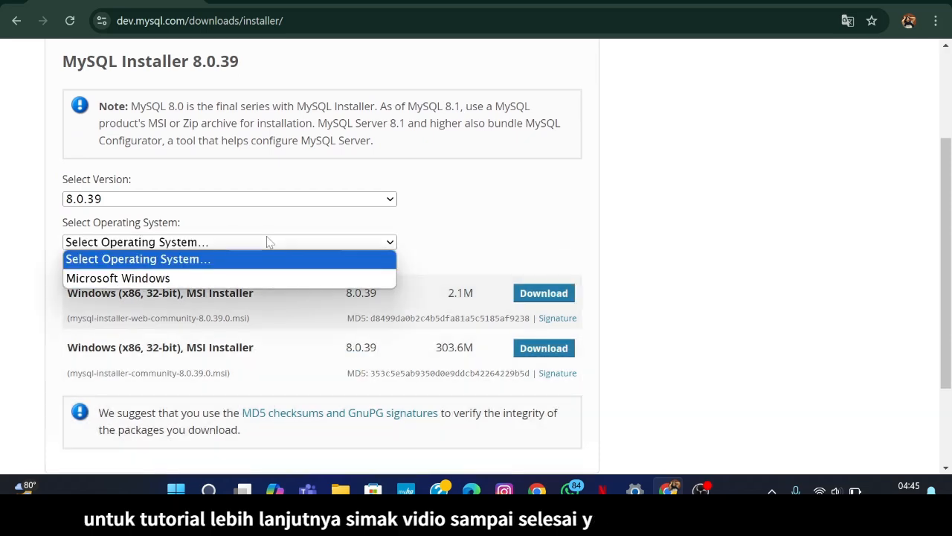
click(237, 280)
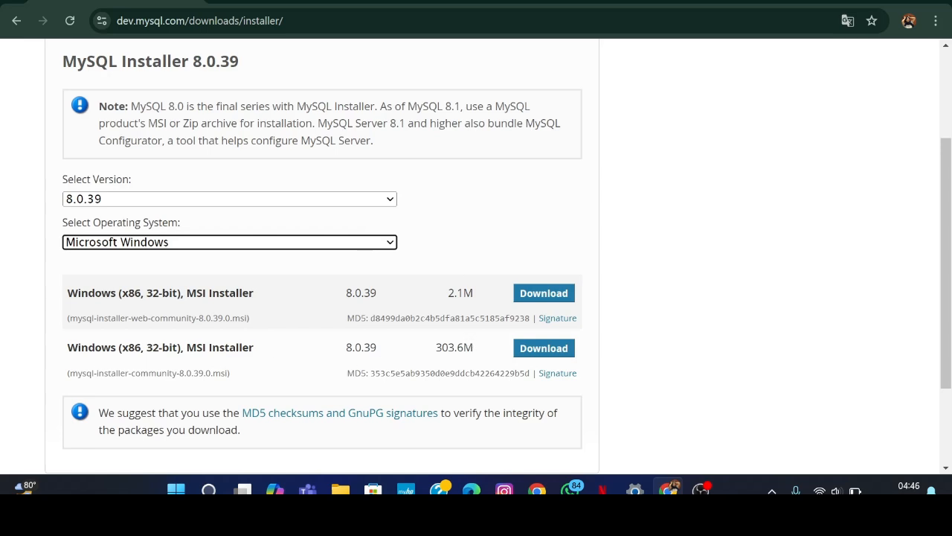
Download the full 303.6M MSI installer without signing in to Oracle.
click(540, 355)
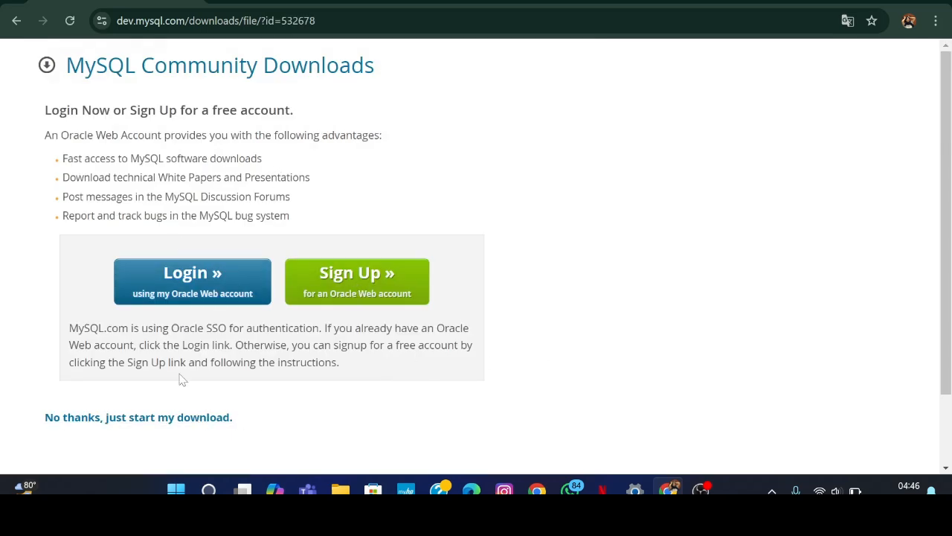
click(204, 418)
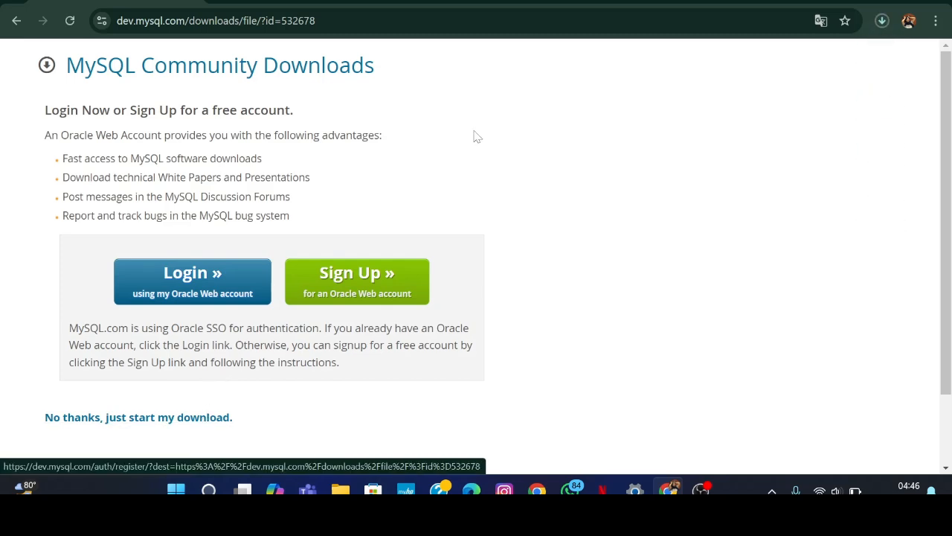
click(800, 33)
click(861, 82)
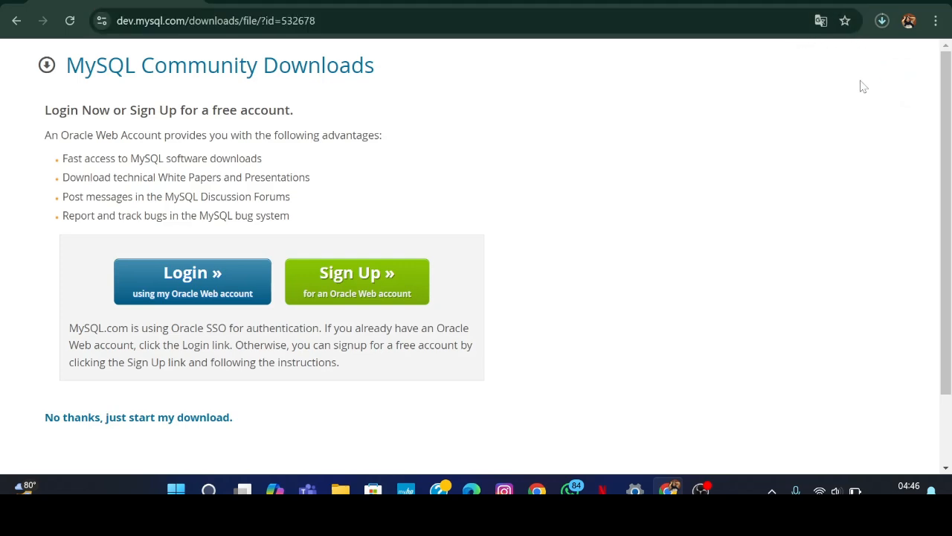
Check the downloads list until the 304 MB mysql-installer-community-8.0.39.0.msi finishes.
click(890, 29)
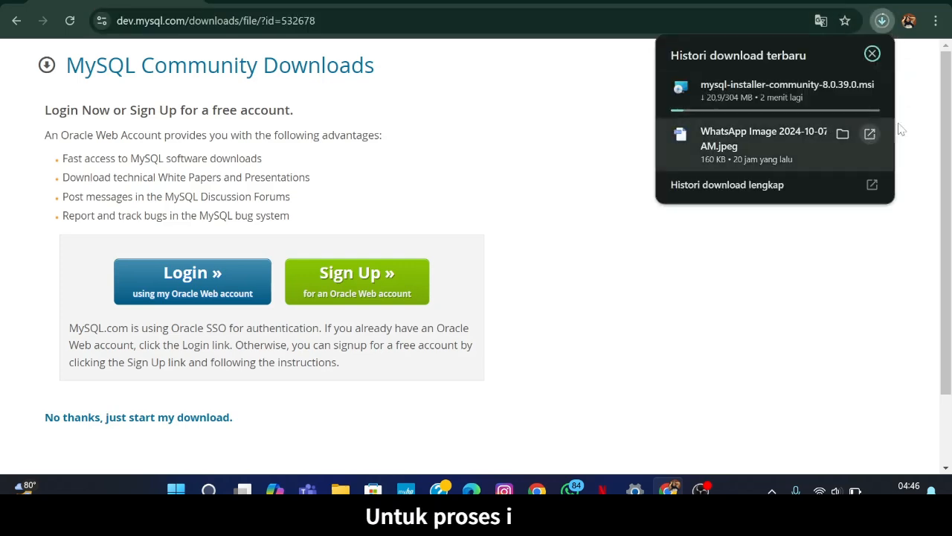
click(914, 118)
click(892, 25)
click(933, 96)
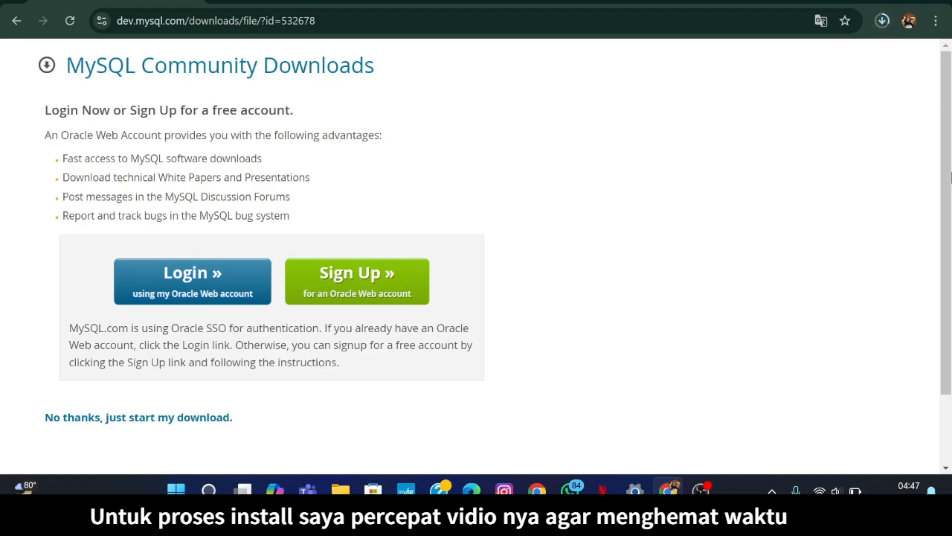
scroll(819, 208, down, 2)
scroll(819, 209, up, 2)
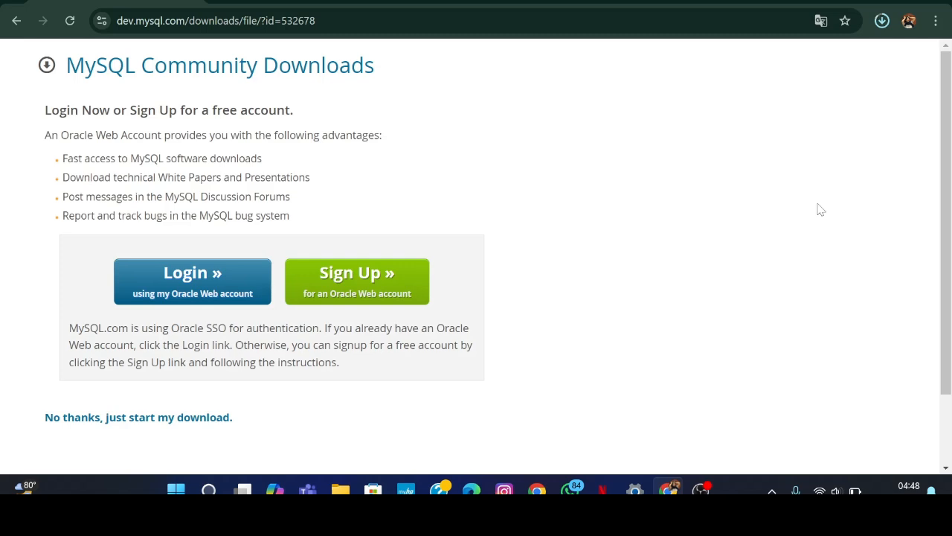
click(883, 22)
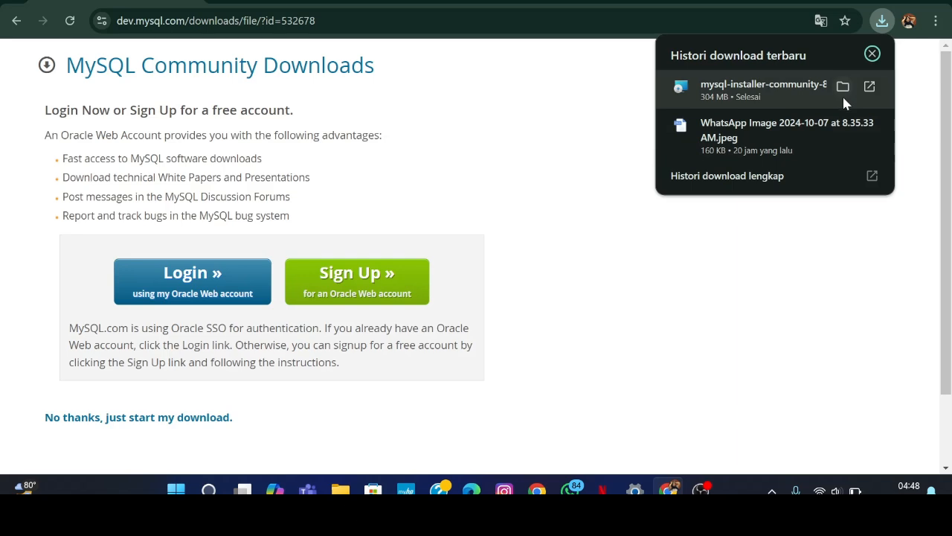
Show mysql-installer-community-8.0.39.0.msi in its Downloads folder and launch it.
click(843, 90)
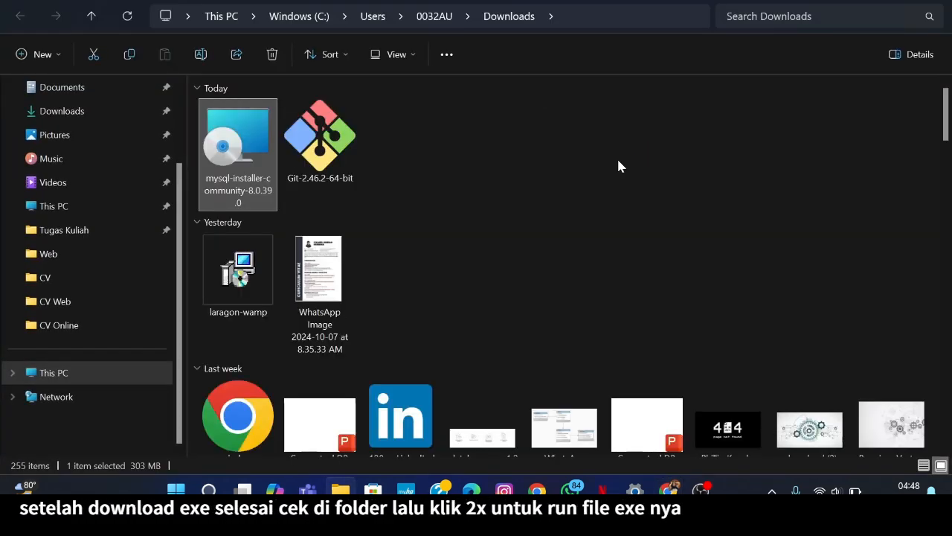
double_click(245, 169)
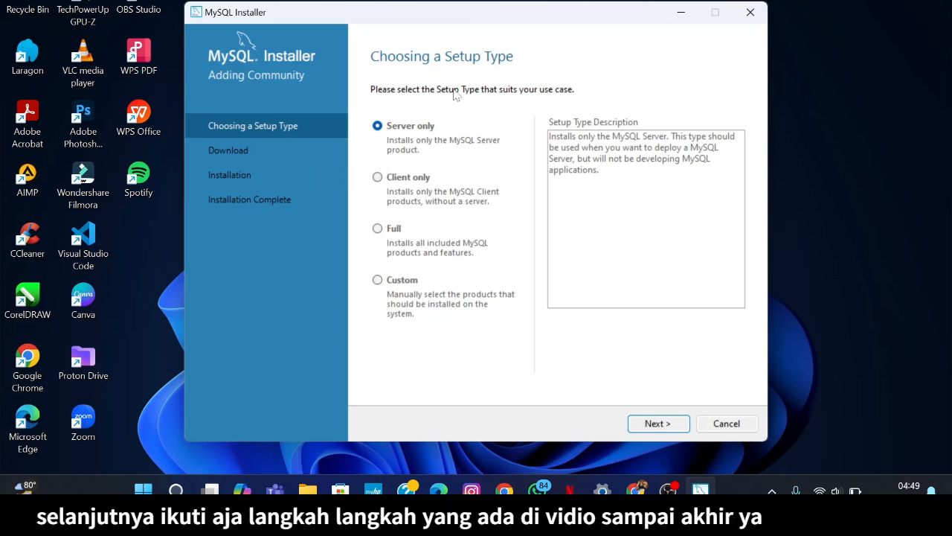
Choose the Custom setup type instead of Server only and proceed to Select Products.
click(376, 281)
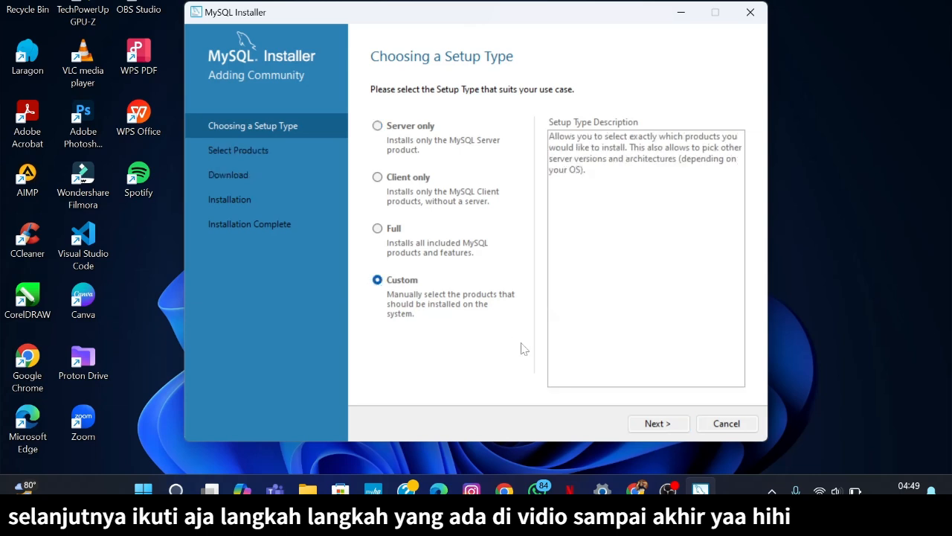
click(659, 423)
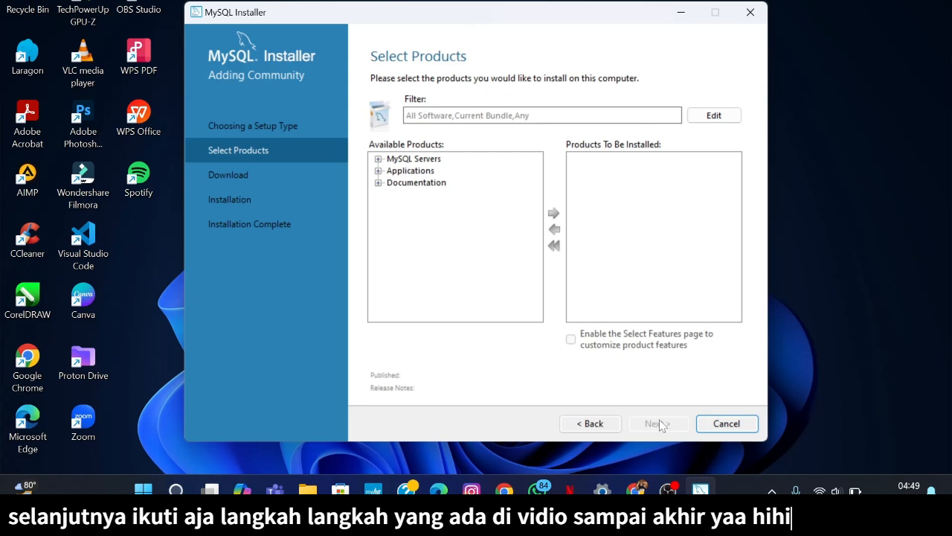
Add MySQL Server 8.0.39 X64 to the install list.
click(378, 159)
click(392, 170)
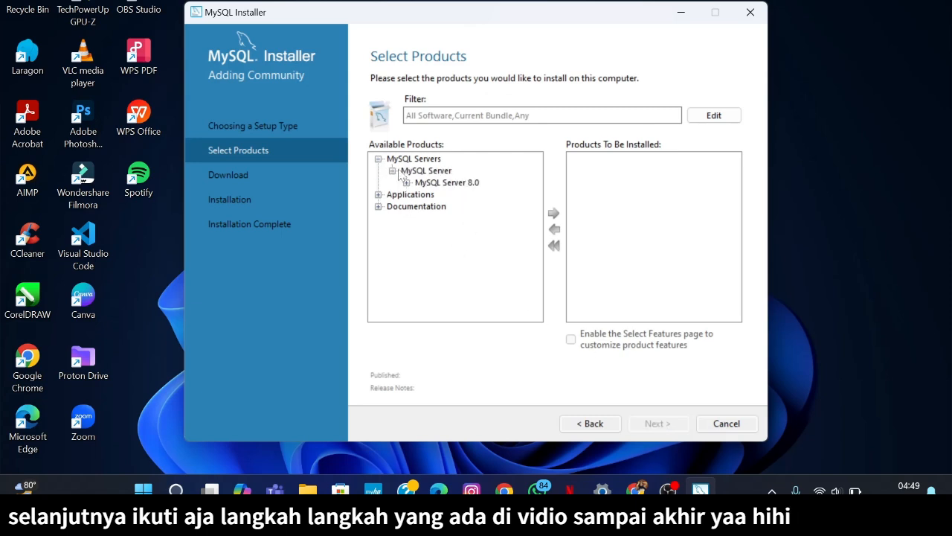
click(407, 182)
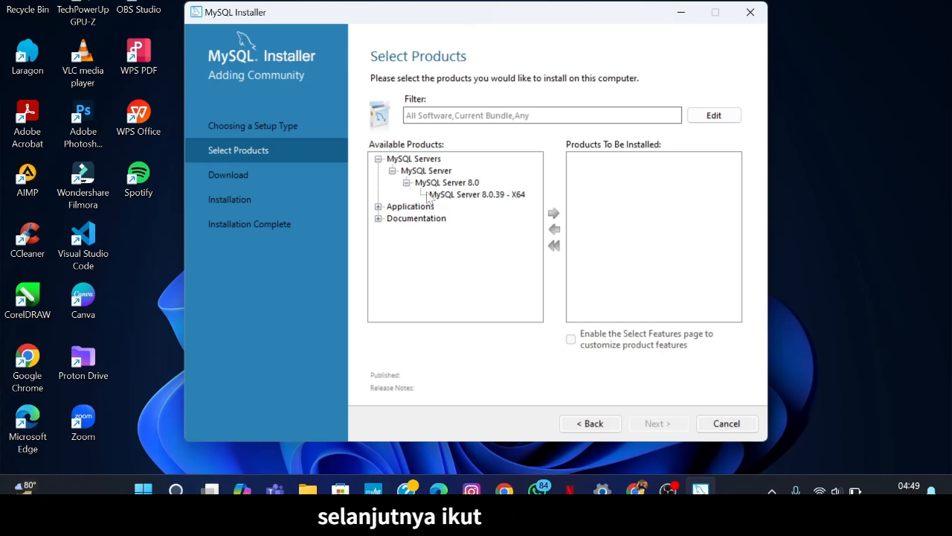
click(432, 195)
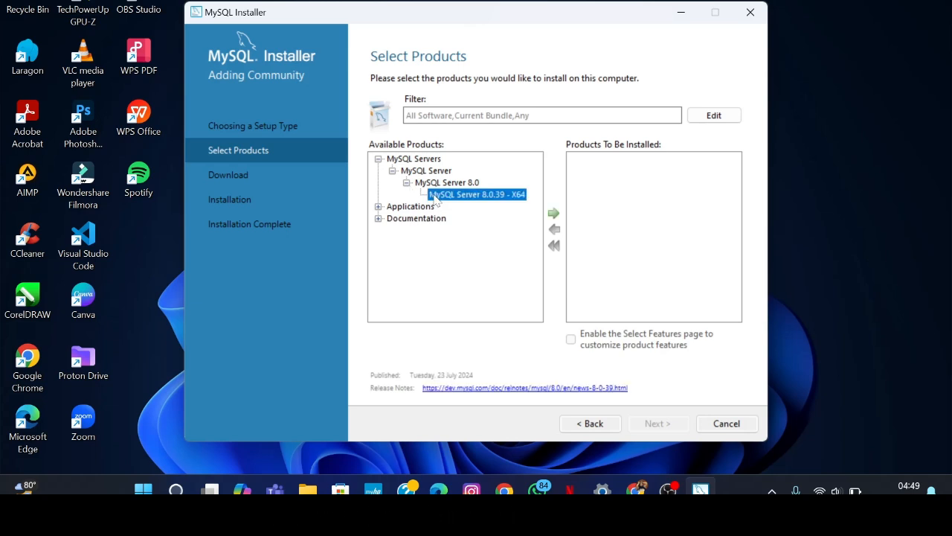
click(553, 215)
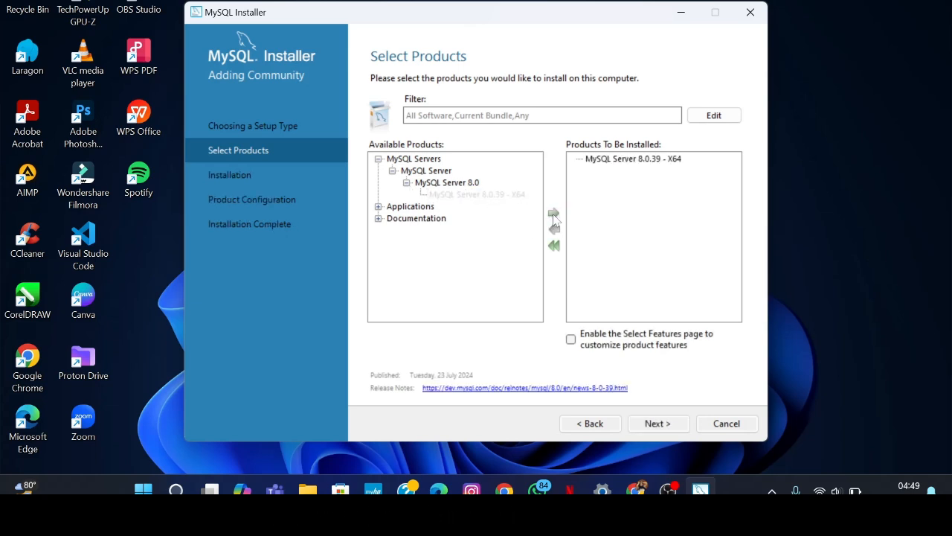
Add MySQL Workbench 8.0.38 X64 from Applications to the install list.
click(408, 208)
click(378, 206)
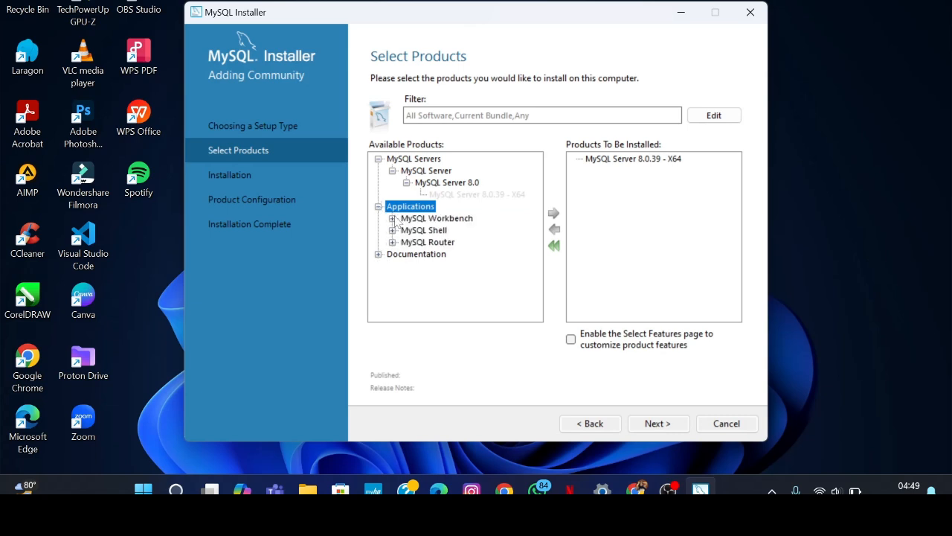
click(393, 219)
click(406, 230)
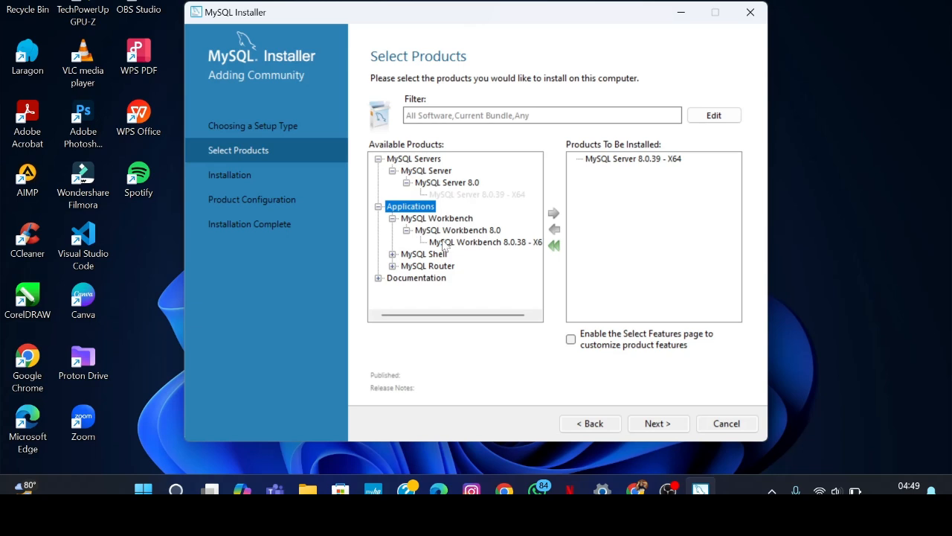
click(445, 243)
click(553, 213)
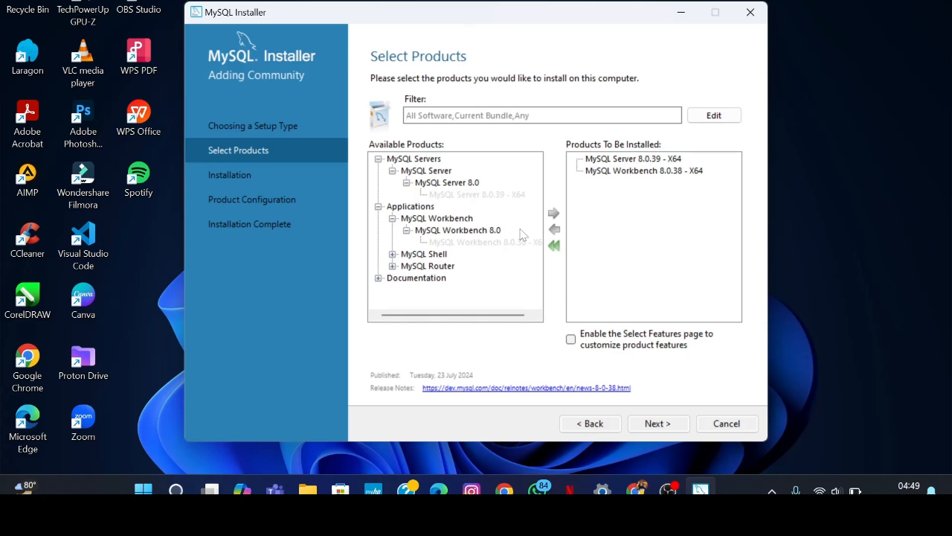
Add MySQL Shell 8.0.38 X64 to the install list, leaving Router unadded.
click(392, 266)
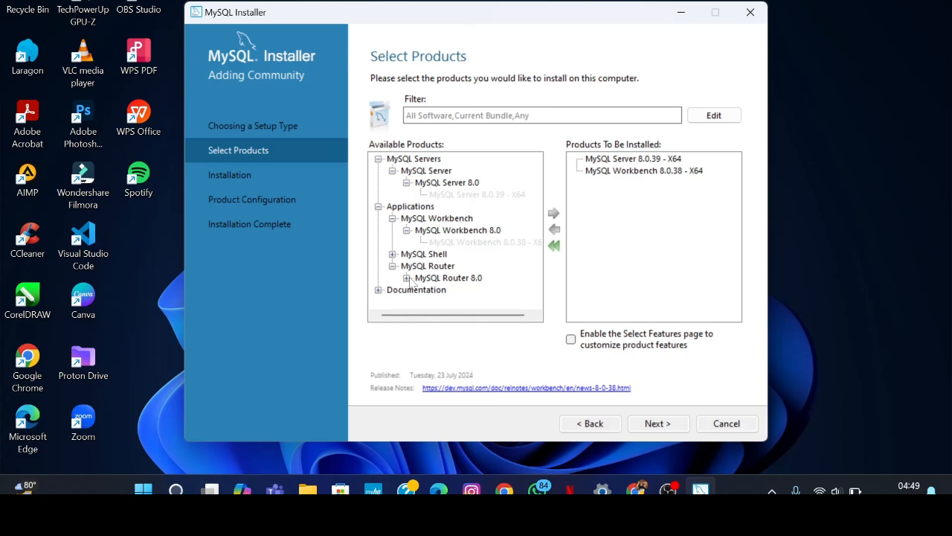
click(407, 278)
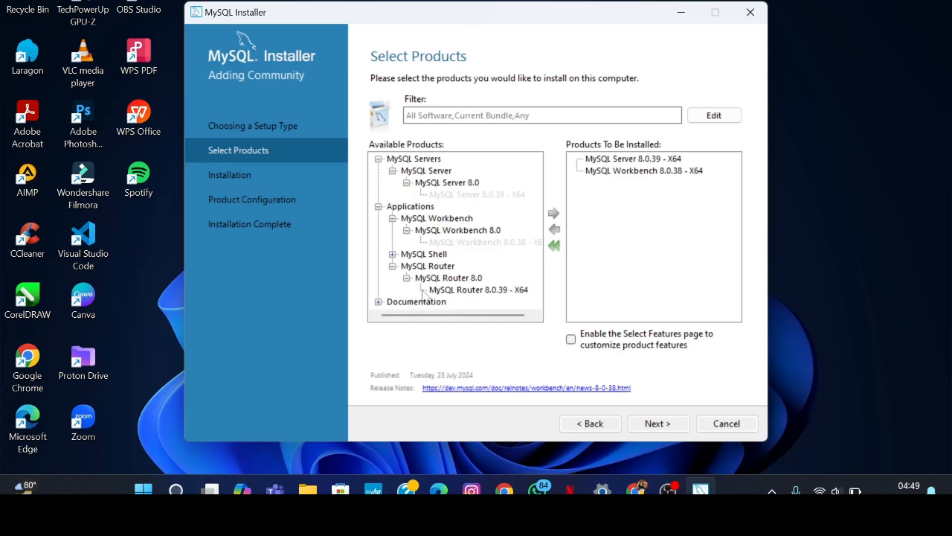
click(436, 292)
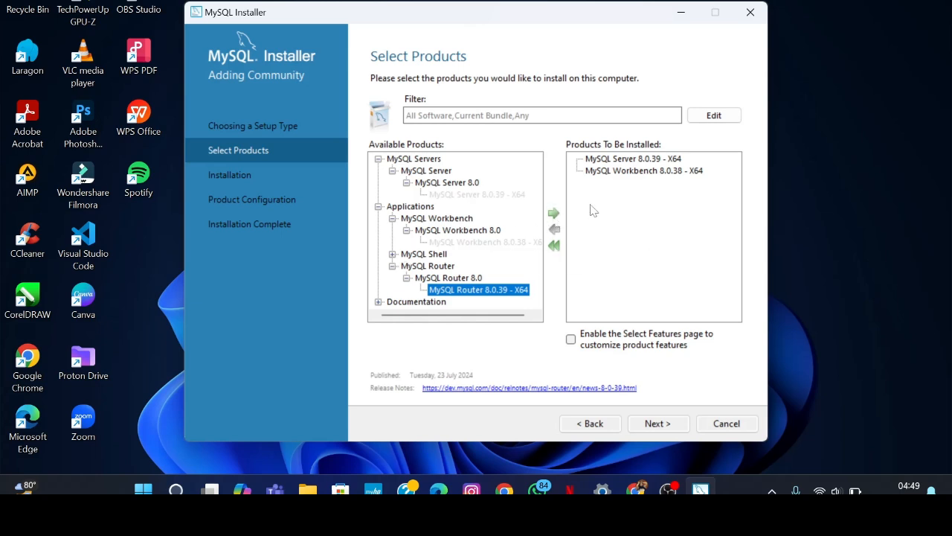
click(393, 254)
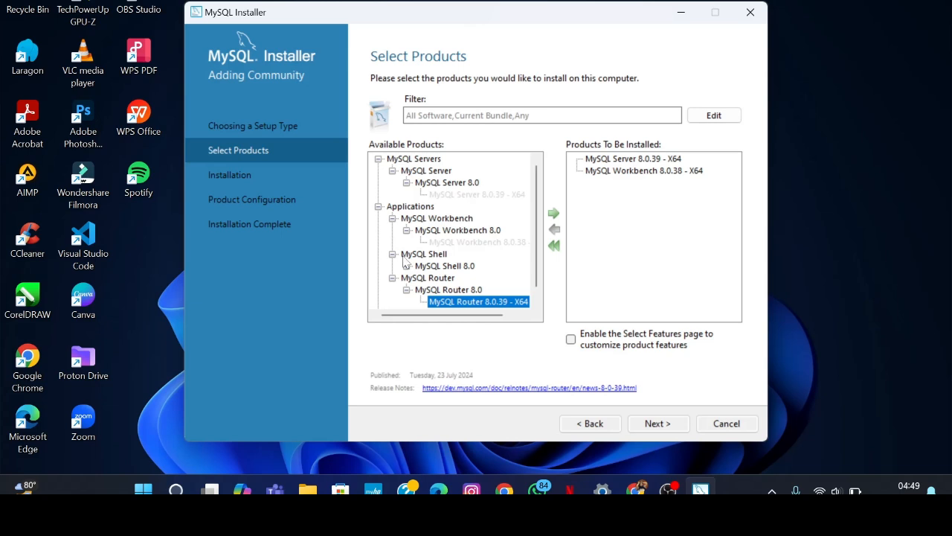
click(406, 265)
click(447, 277)
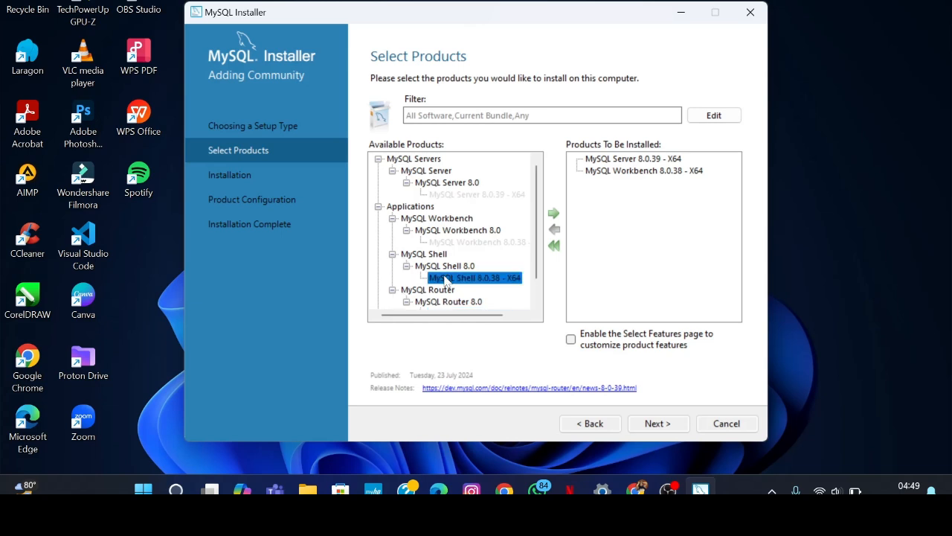
click(554, 214)
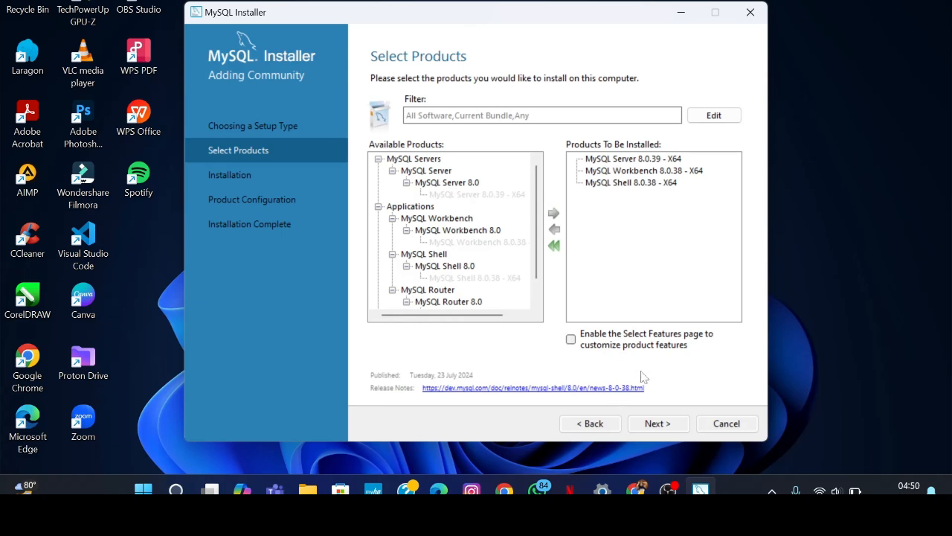
Accept the Workbench path conflict, keeping its existing install path, and reach the Installation step.
click(656, 424)
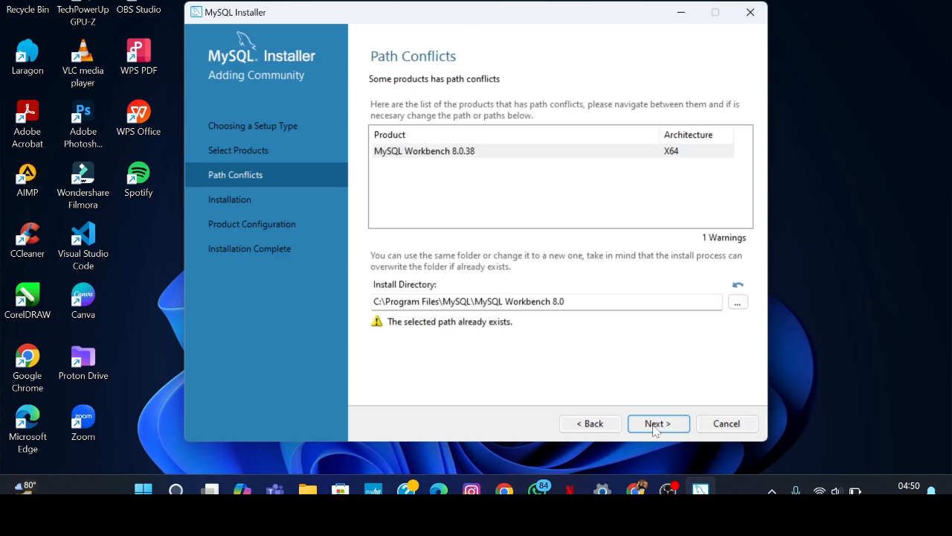
click(655, 423)
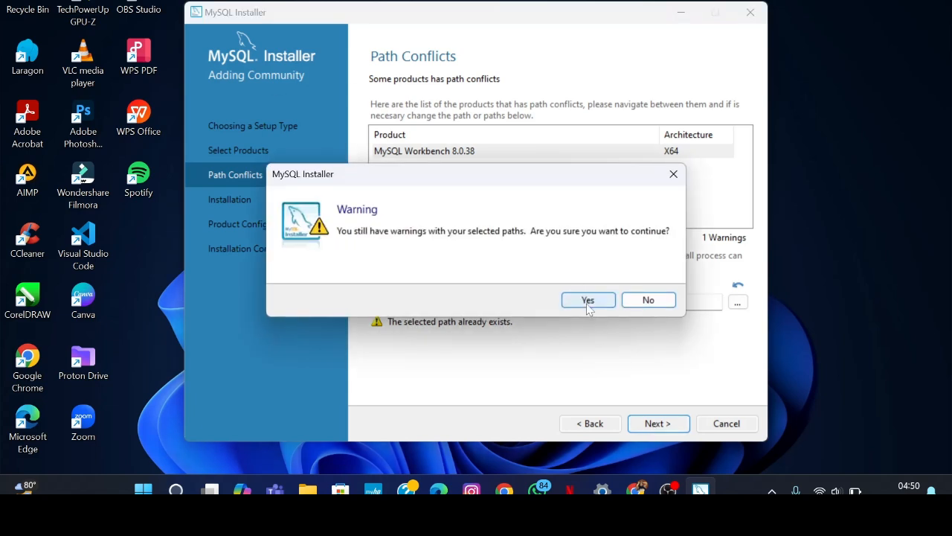
click(587, 299)
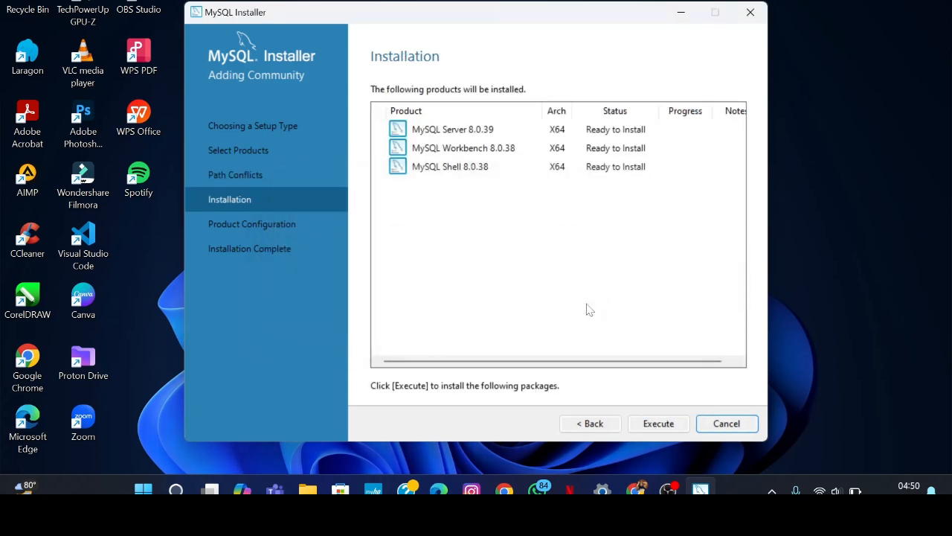
click(658, 424)
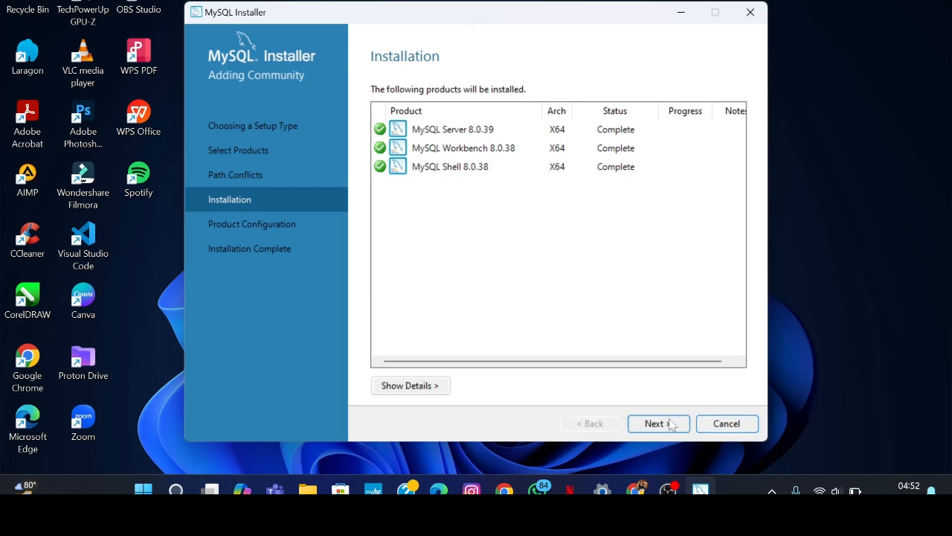
With Server, Workbench and Shell all Complete, advance to Product Configuration.
click(670, 423)
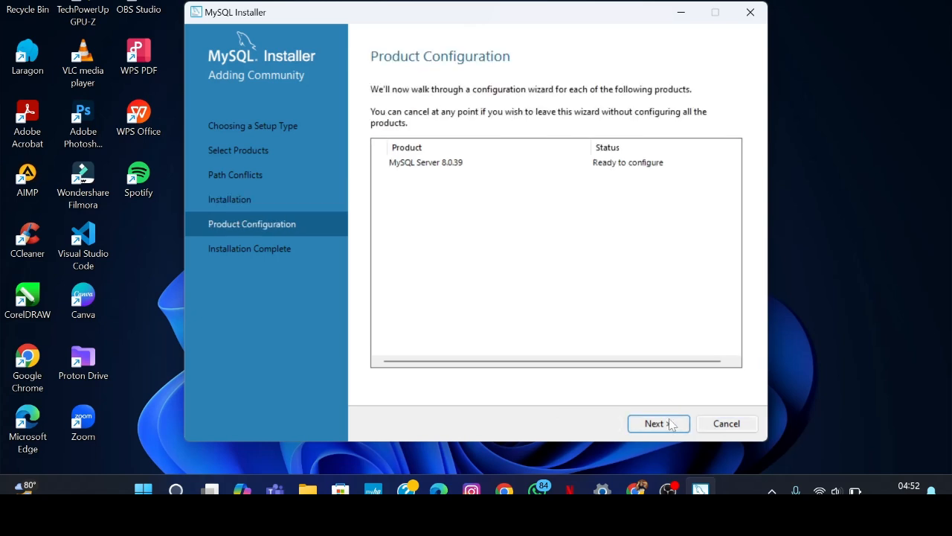
Configure MySQL Server 8.0.39 as a Development Computer on port 3306.
click(670, 423)
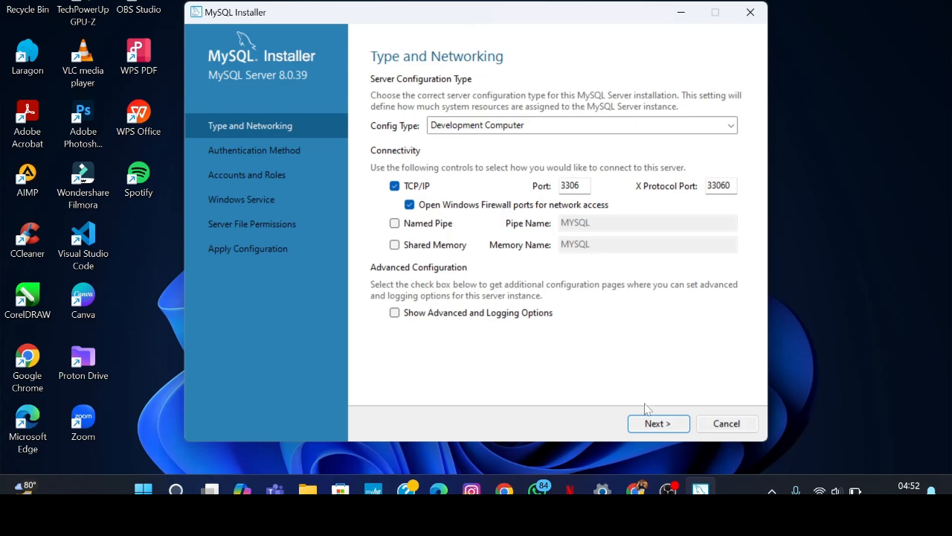
click(577, 131)
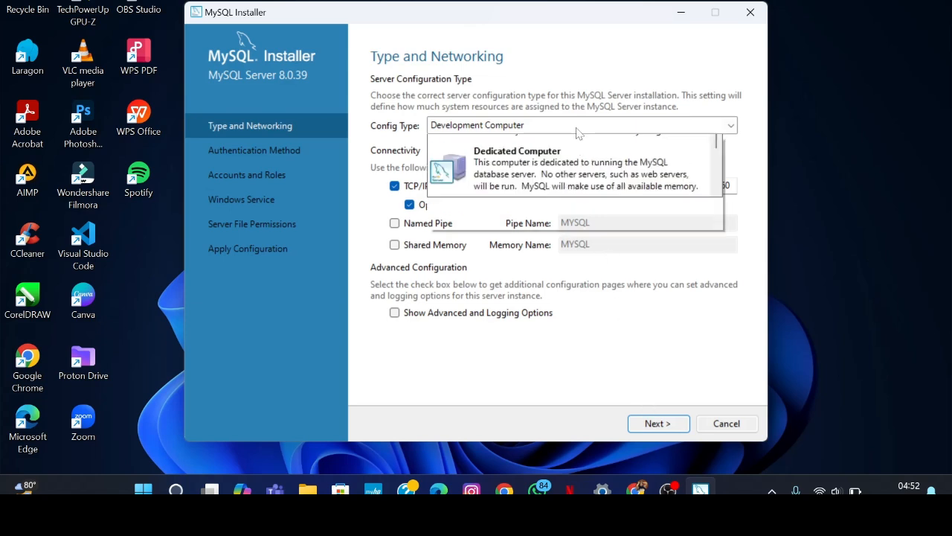
click(544, 163)
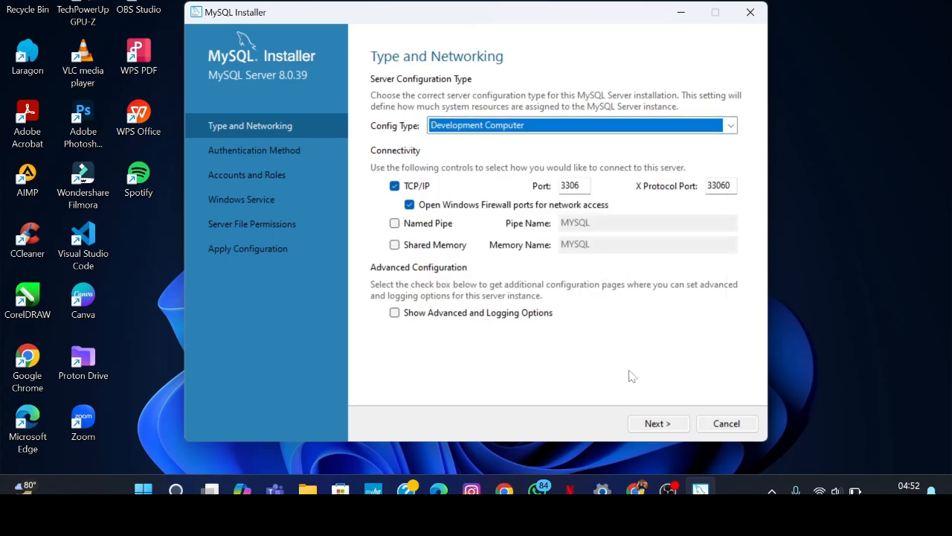
click(657, 422)
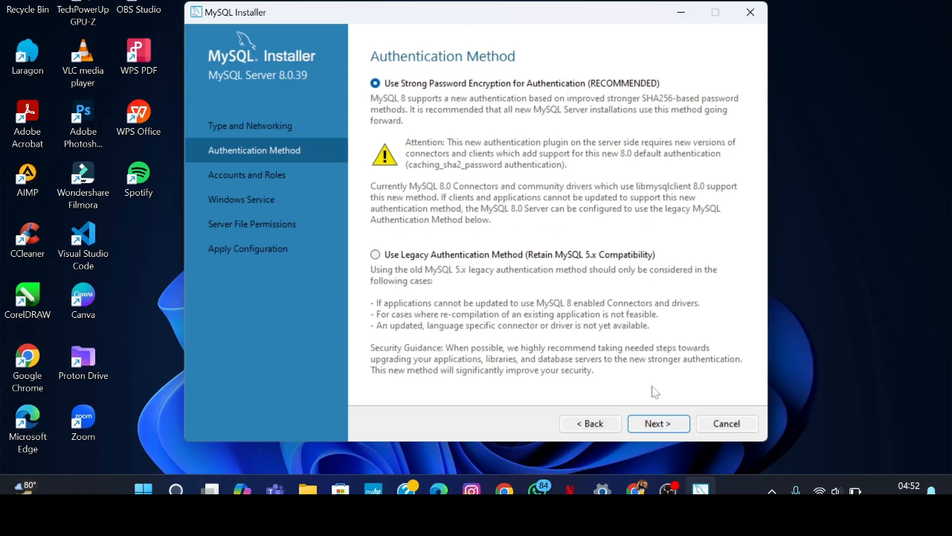
Keep strong password encryption, then enter and repeat the root account password.
click(651, 423)
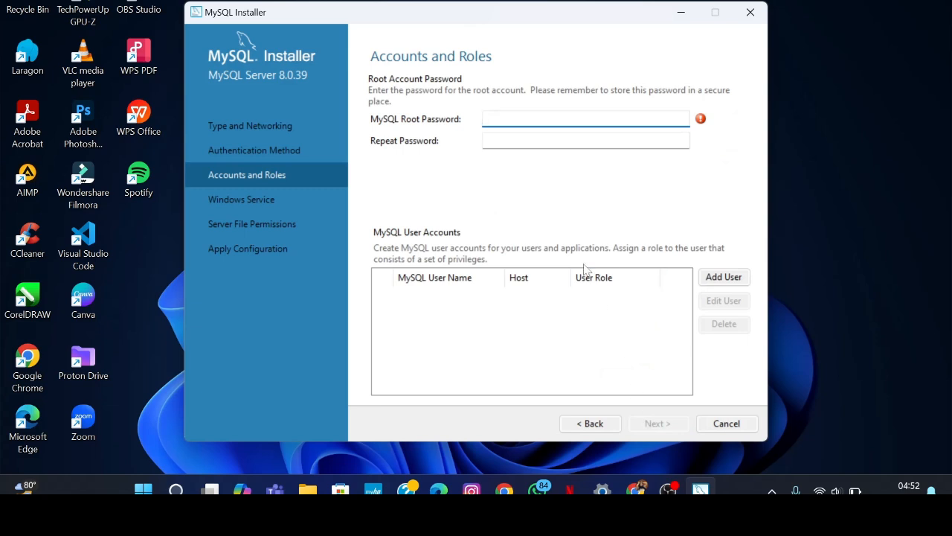
text(root12)
key(Tab)
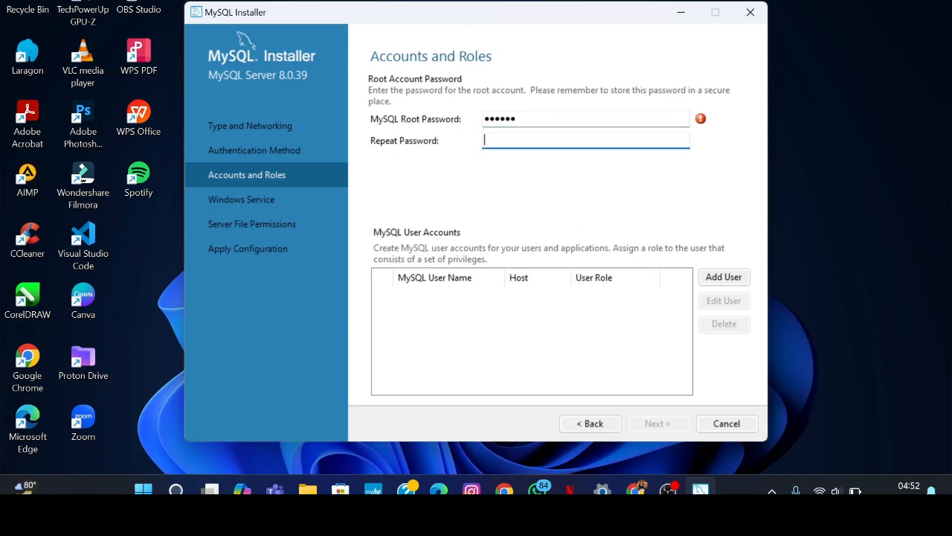
text(root12)
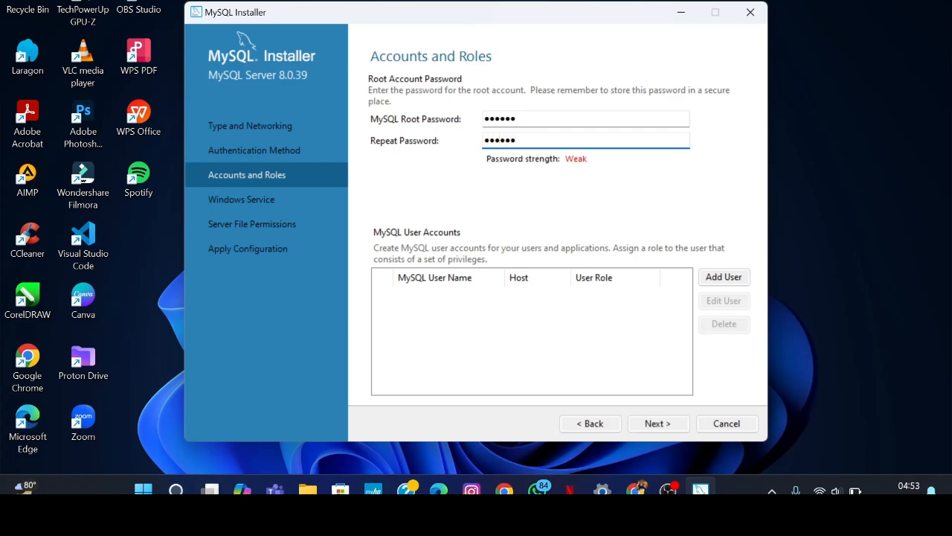
click(658, 423)
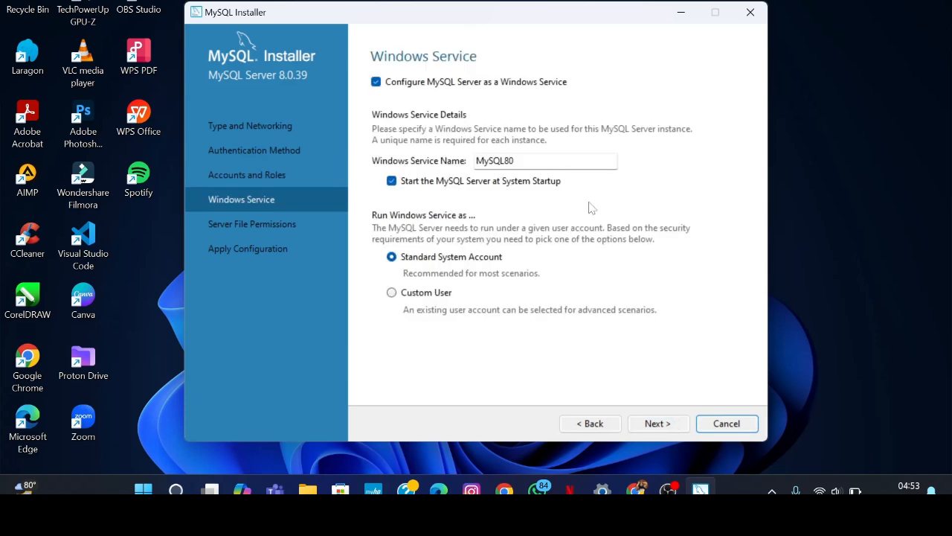
Keep the default Windows service and file permission settings and execute the MySQL Server 8.0.39 configuration.
click(674, 424)
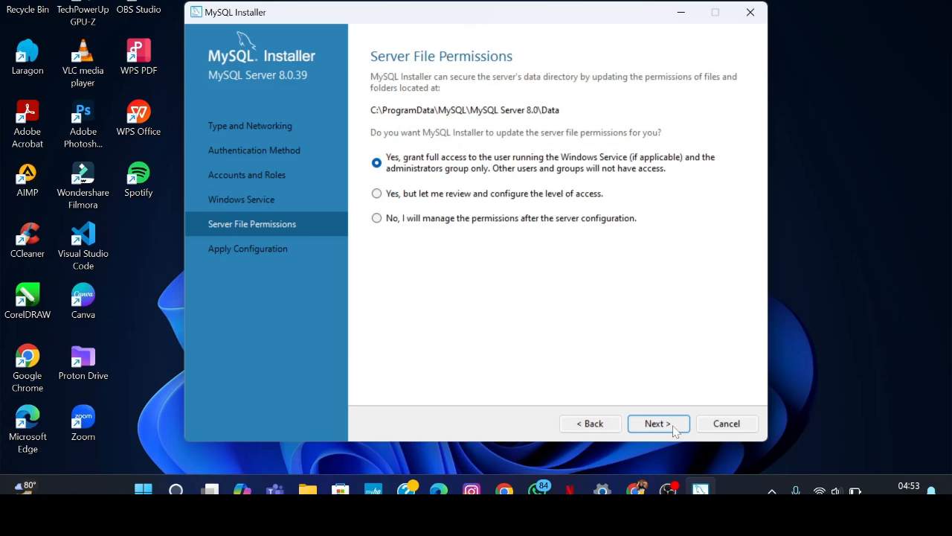
click(674, 430)
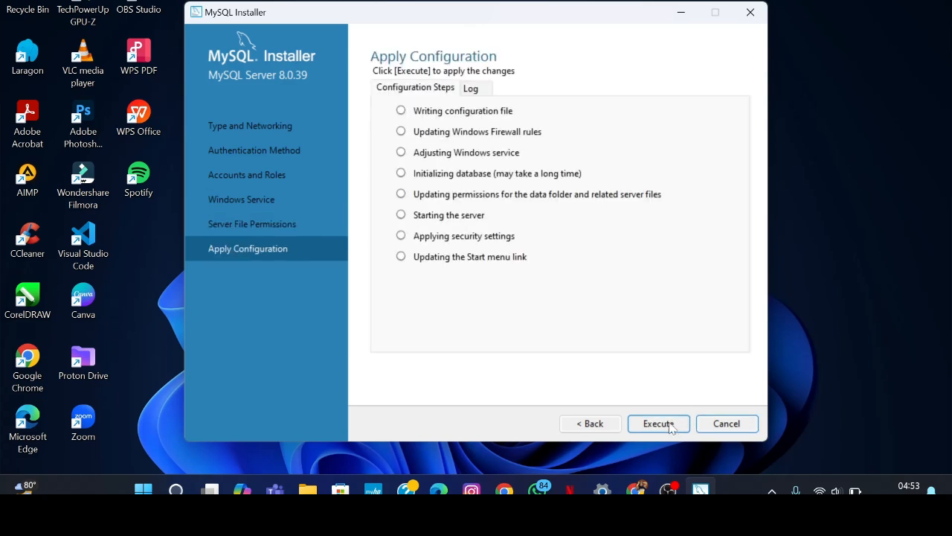
click(659, 422)
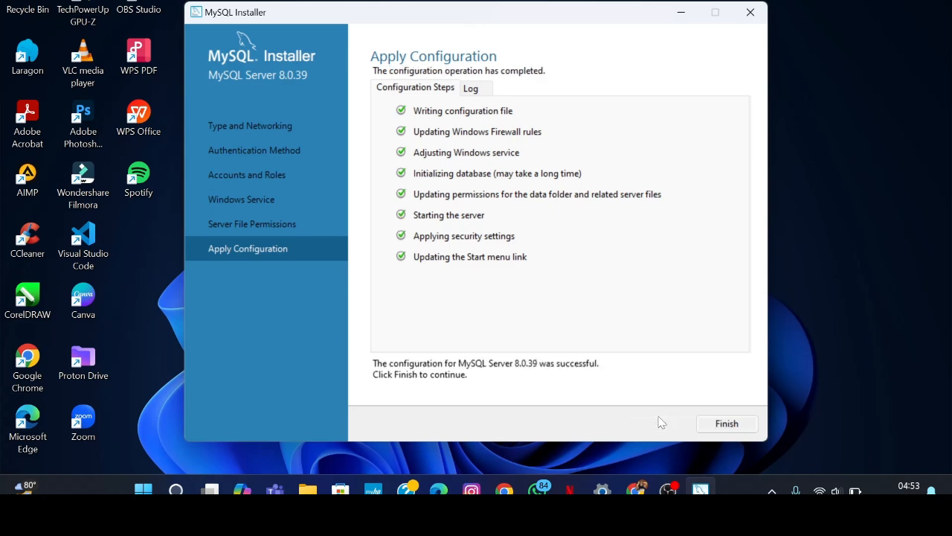
click(718, 430)
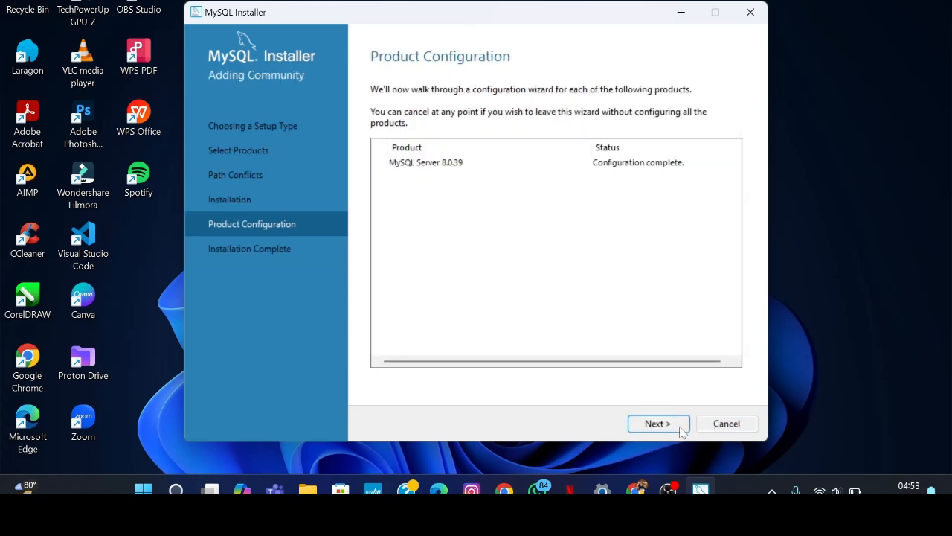
Finish the installer with Start MySQL Shell and Start MySQL Workbench after setup both unchecked.
click(680, 428)
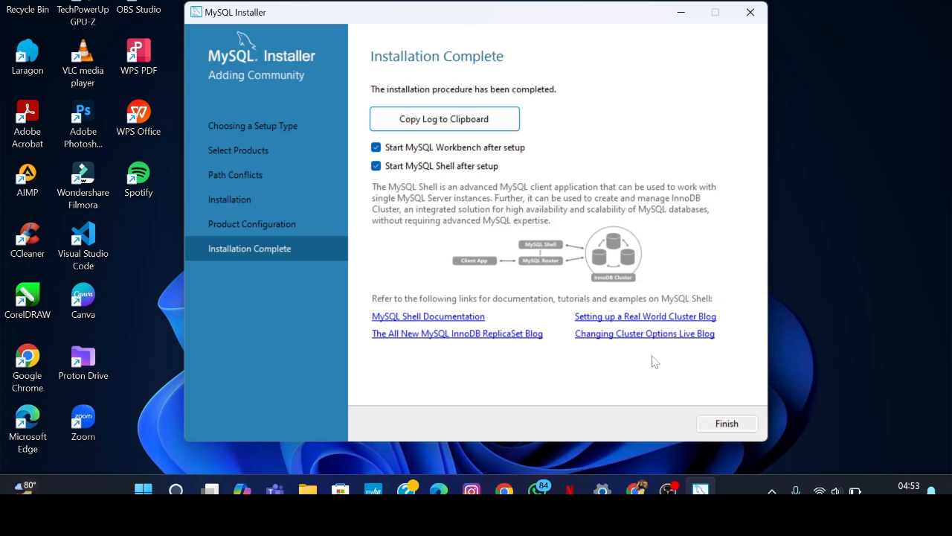
click(421, 166)
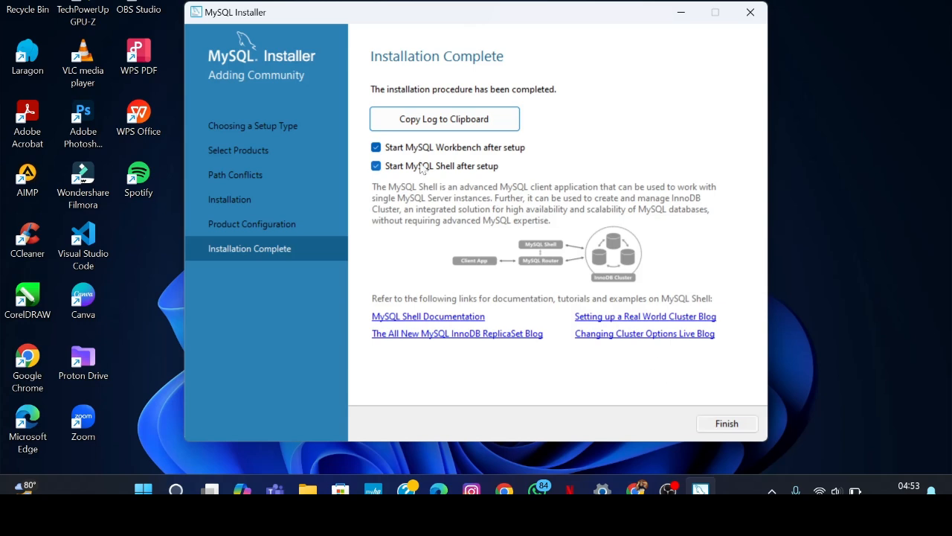
click(376, 148)
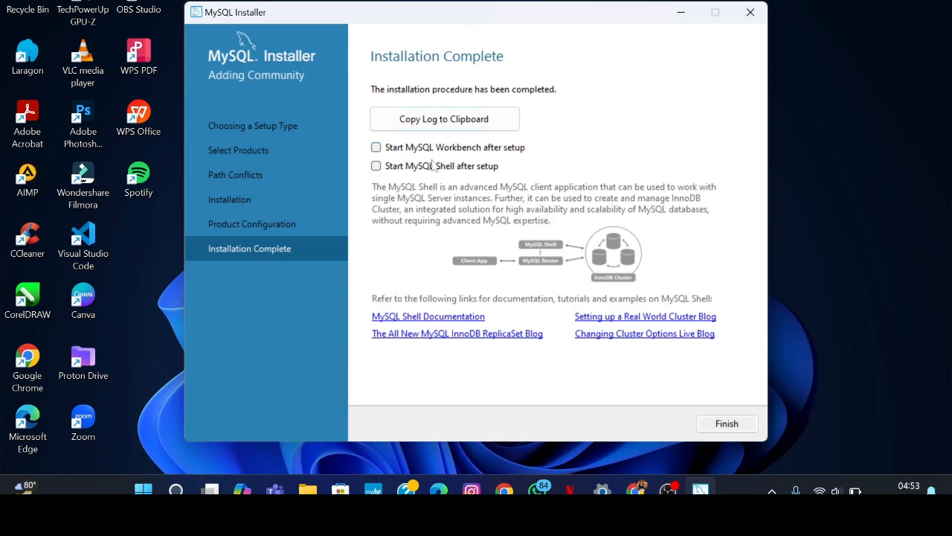
click(728, 423)
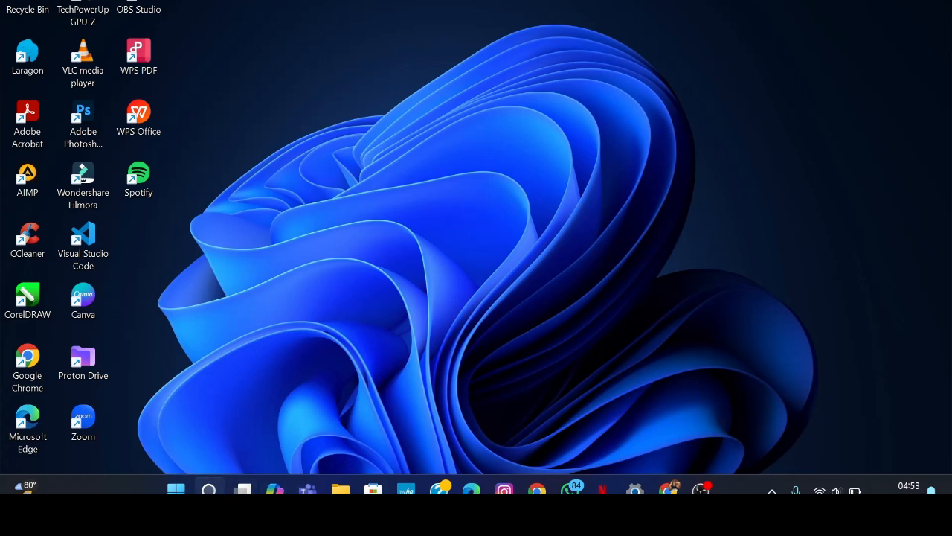
Launch MySQL Workbench 8.0 CE and log into Local instance MySQL80 with the root password.
click(208, 489)
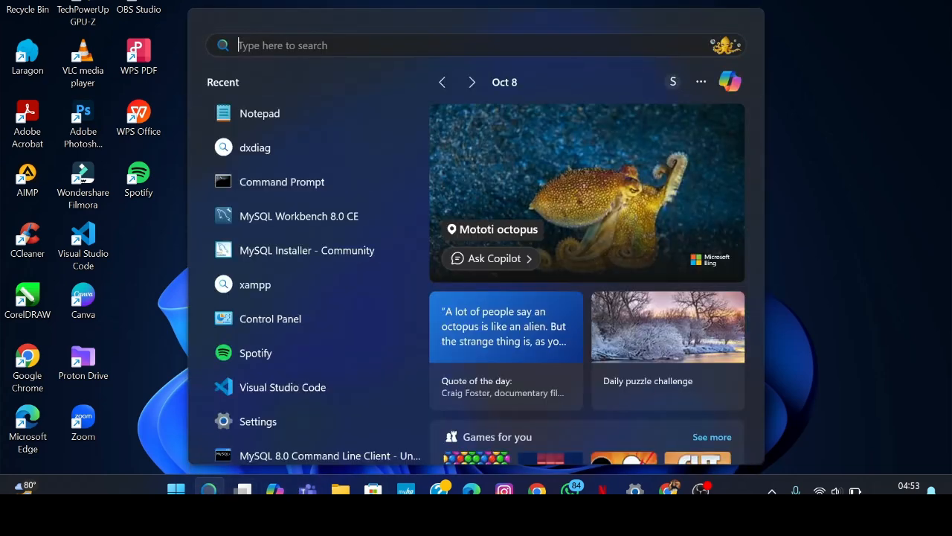
click(343, 221)
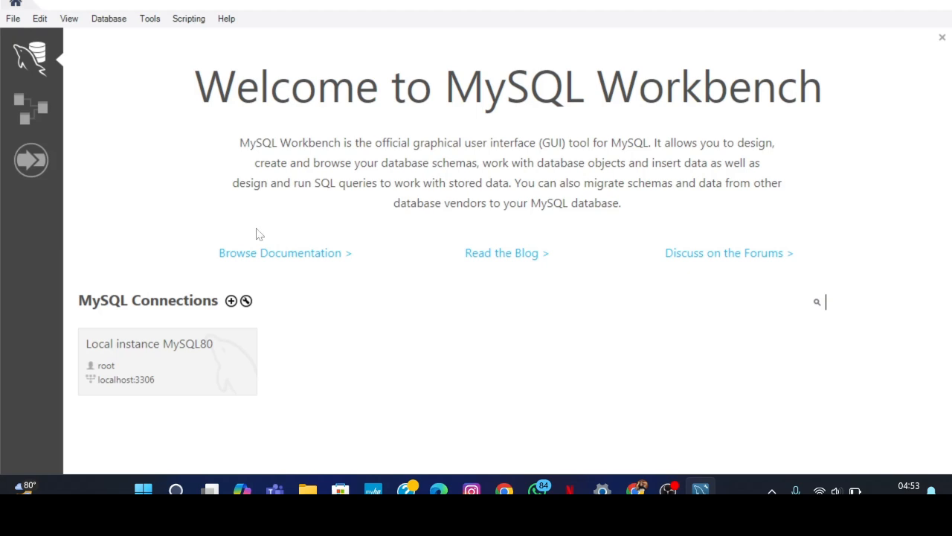
click(217, 351)
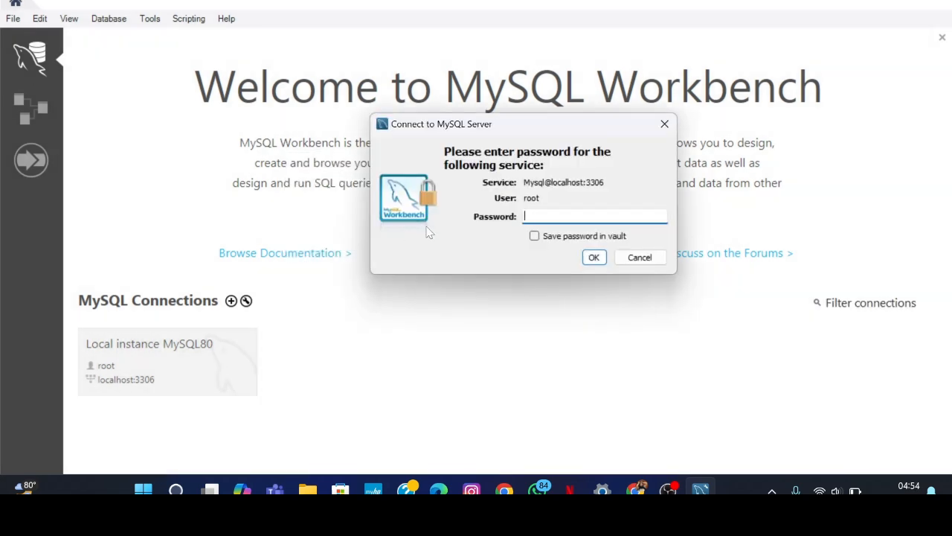
text(******)
key(Return)
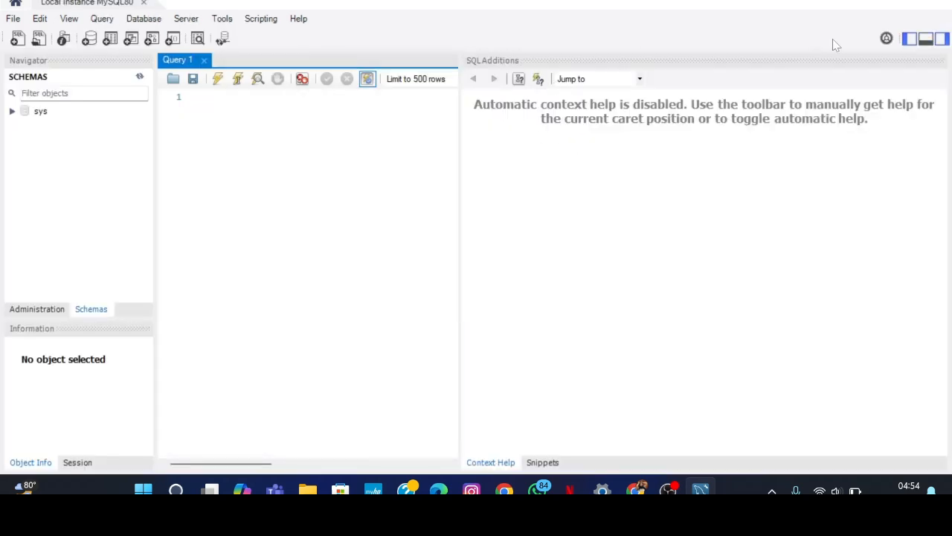
Hide the SQL Additions panel and type 'terima kasih telah menonton :)' on line 1 of Query 1.
click(942, 39)
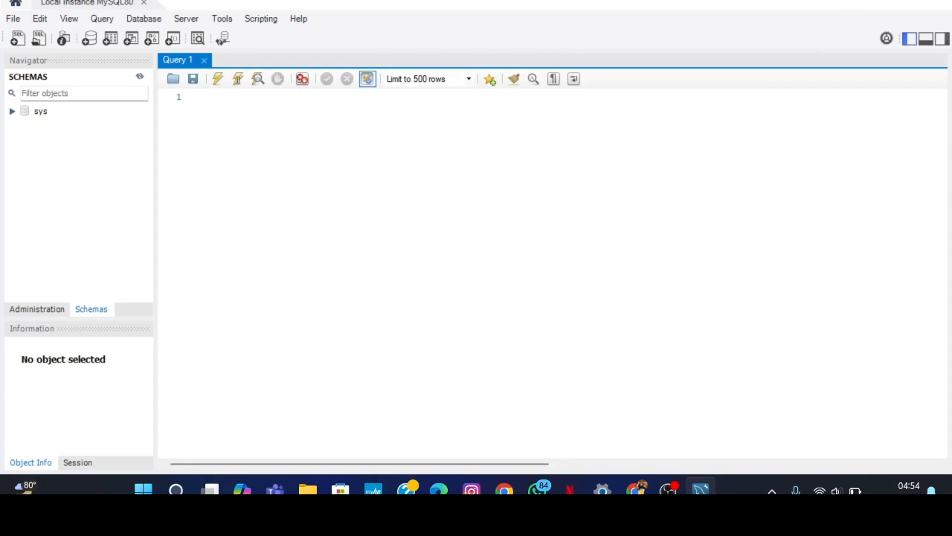
click(212, 98)
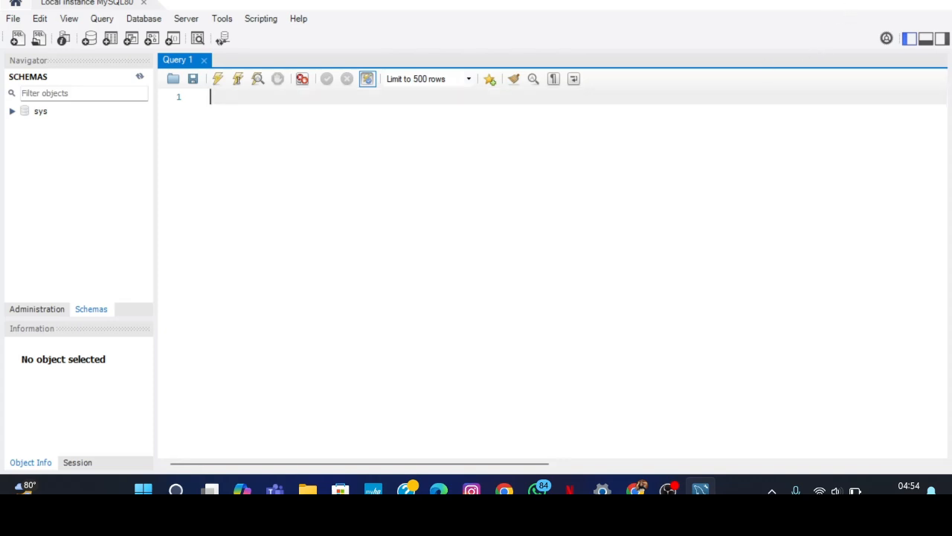
text(terima kasih tel)
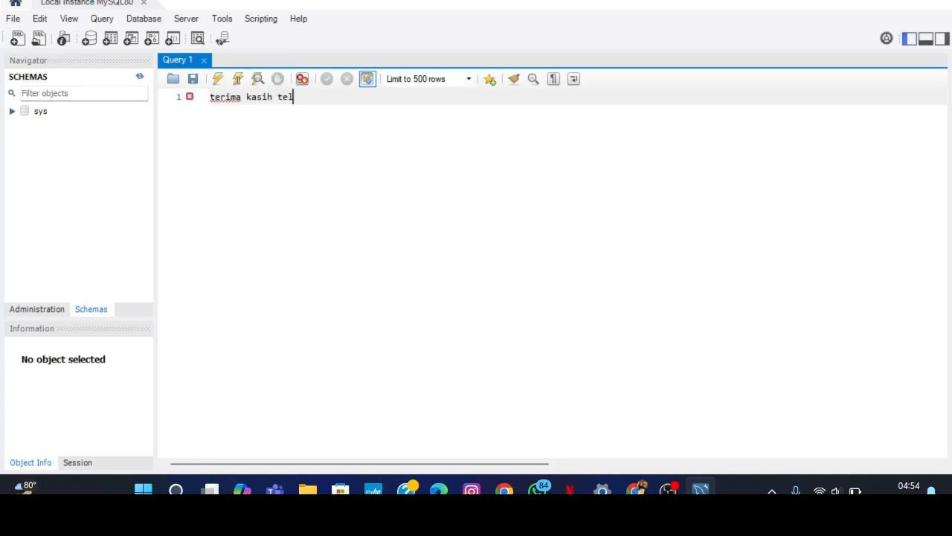
text(ah menonton :))
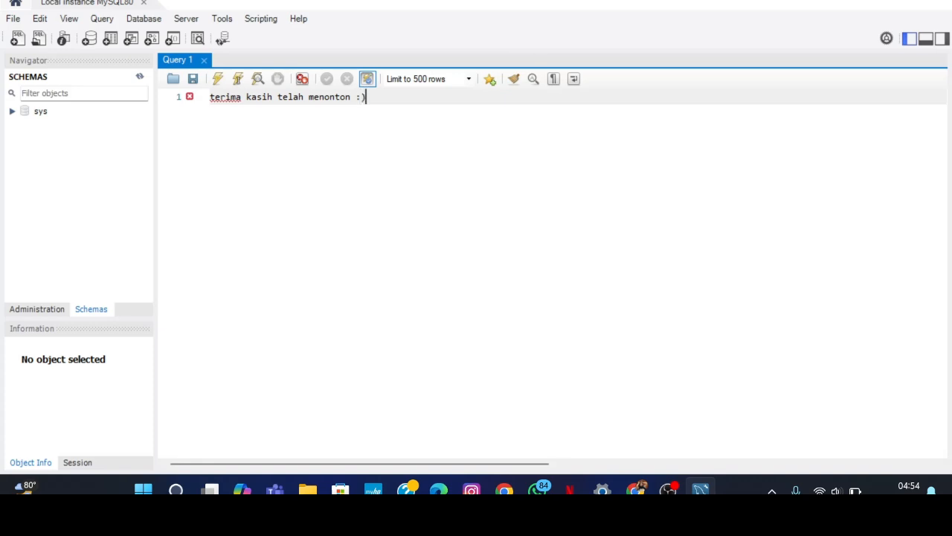